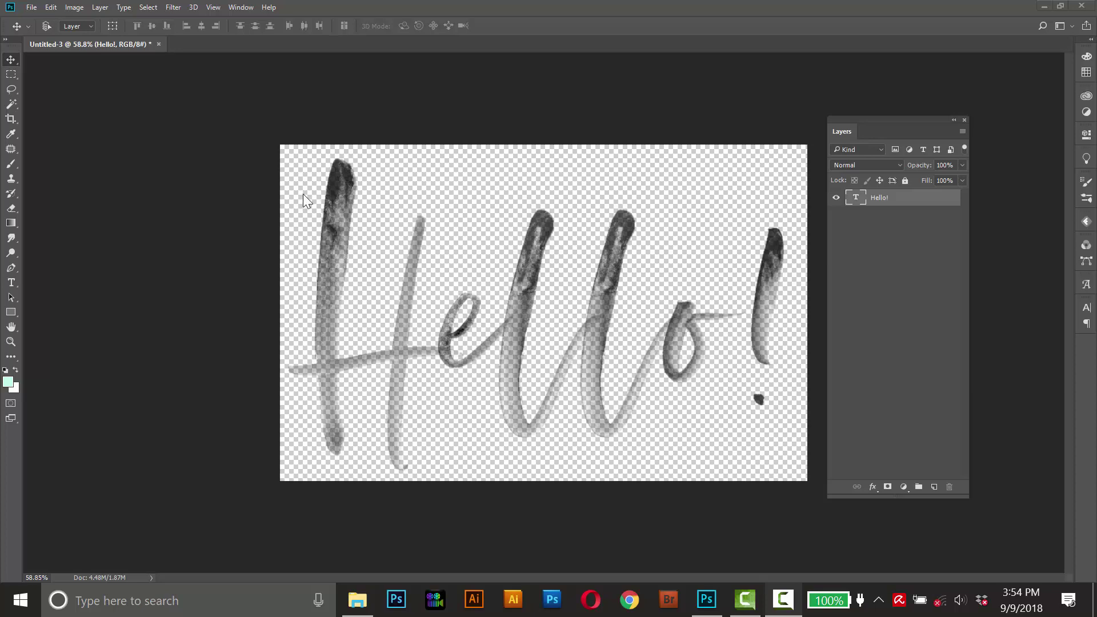
- Open the Actions panel, clear all existing actions, and start loading a new actions file
click(241, 7)
click(299, 125)
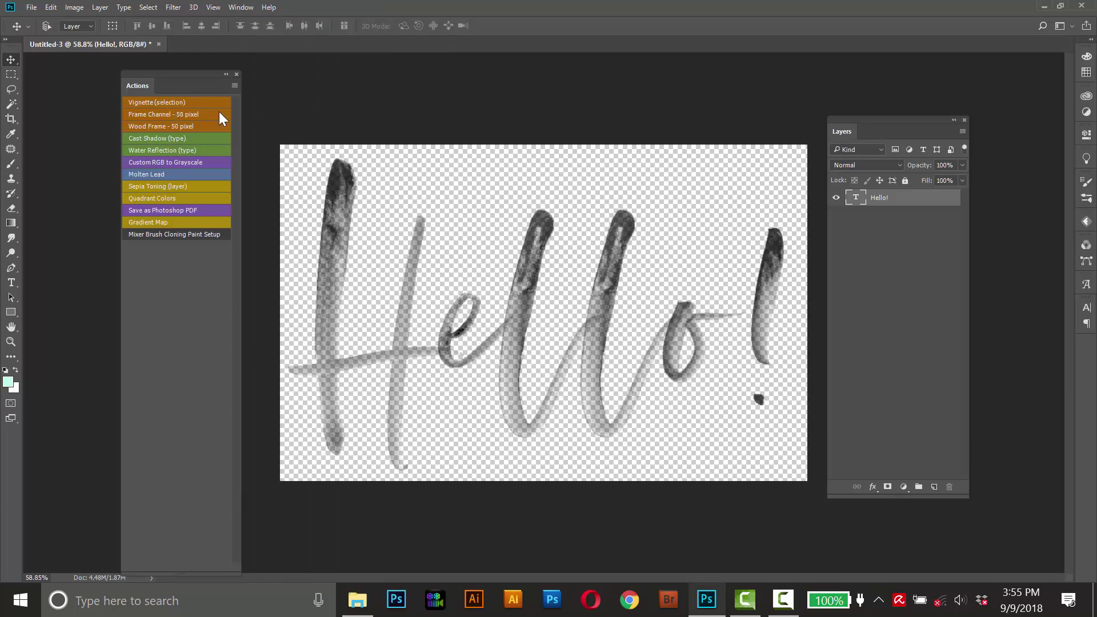
click(233, 86)
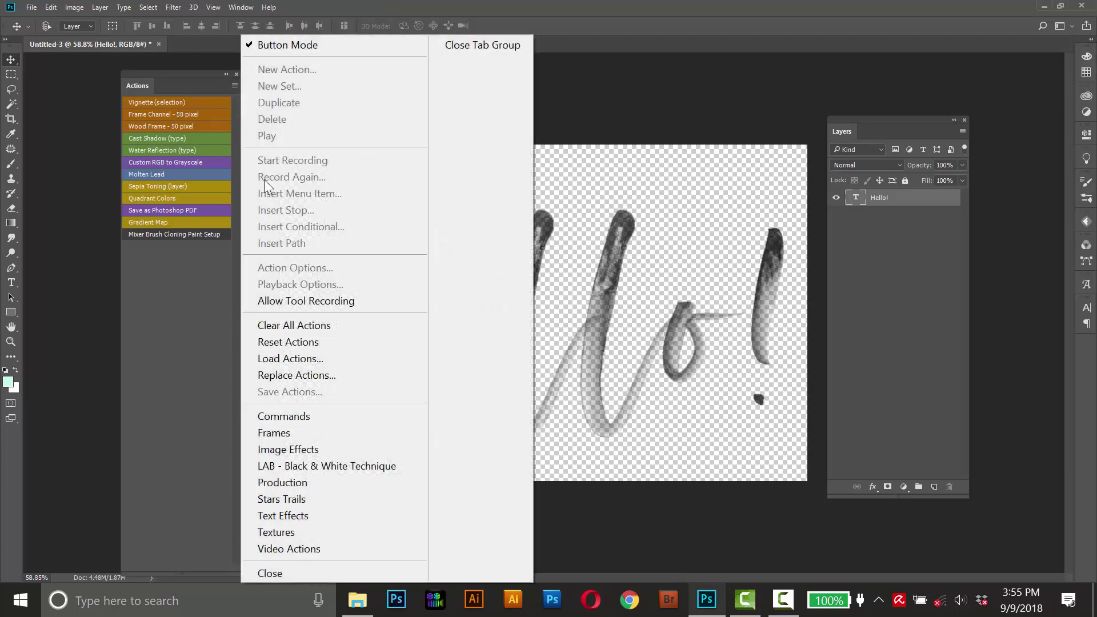
click(282, 327)
click(489, 230)
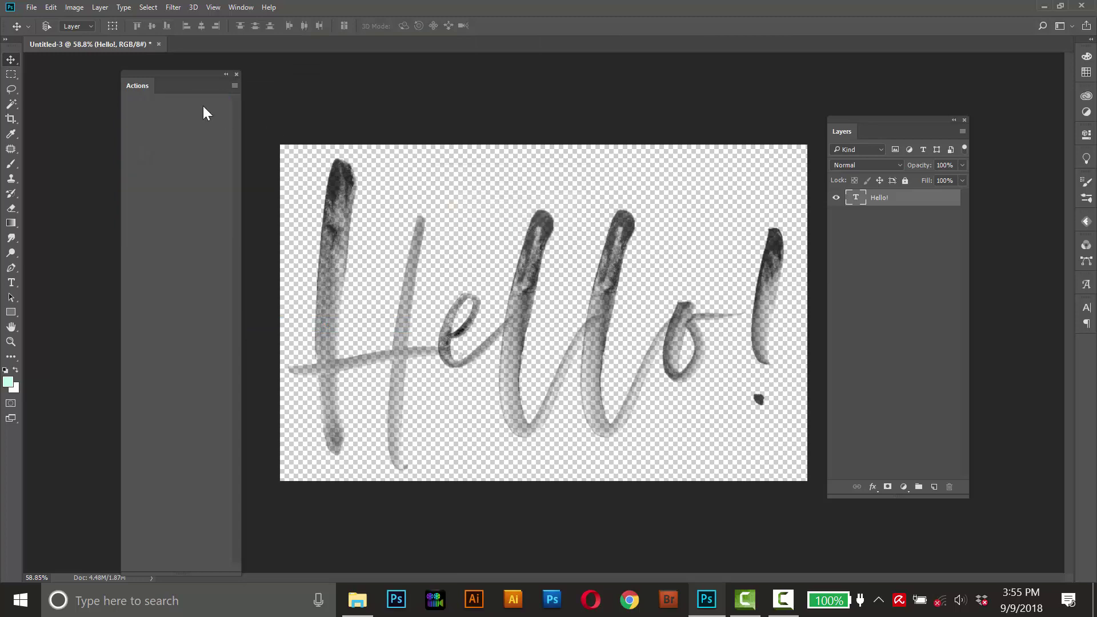
click(233, 86)
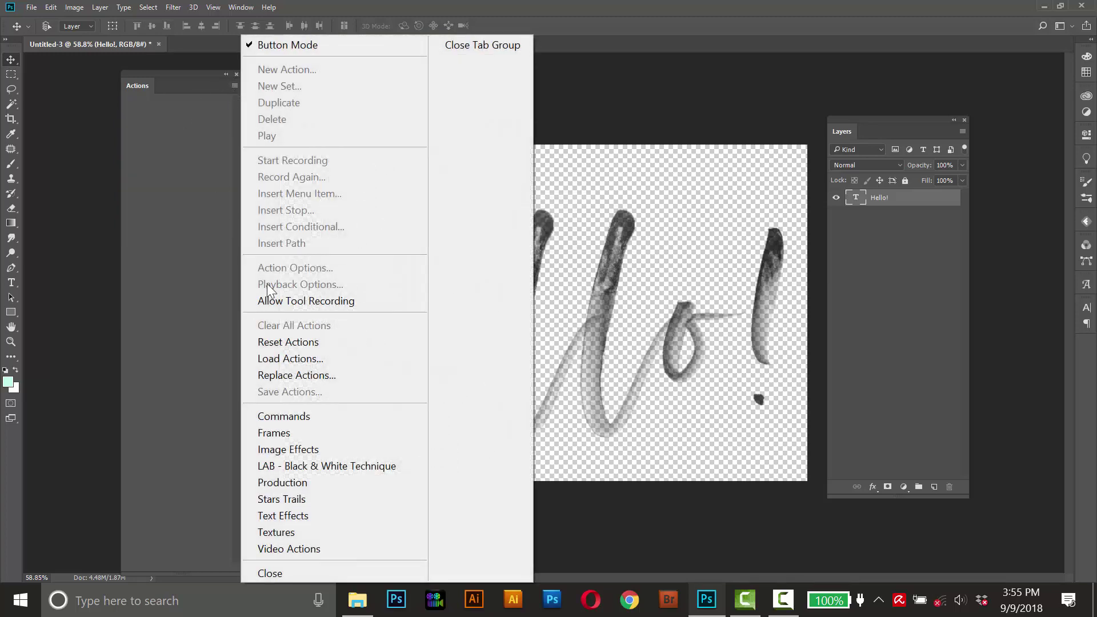
click(279, 359)
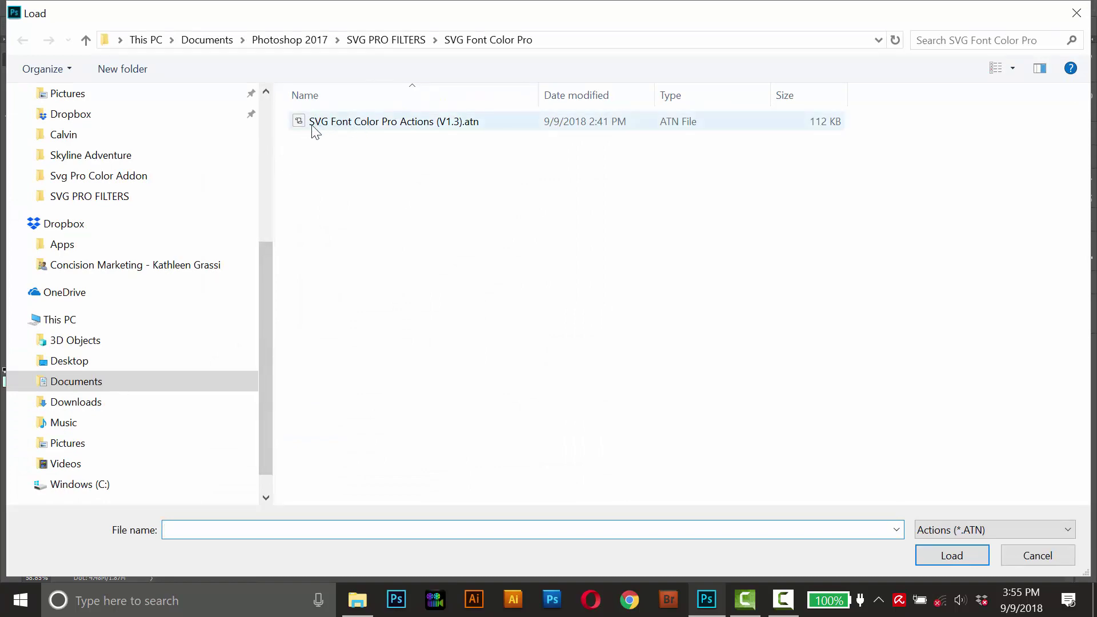
- Load SVG Font Color Pro Actions (V1.3).atn and show the set in Button Mode
double_click(328, 125)
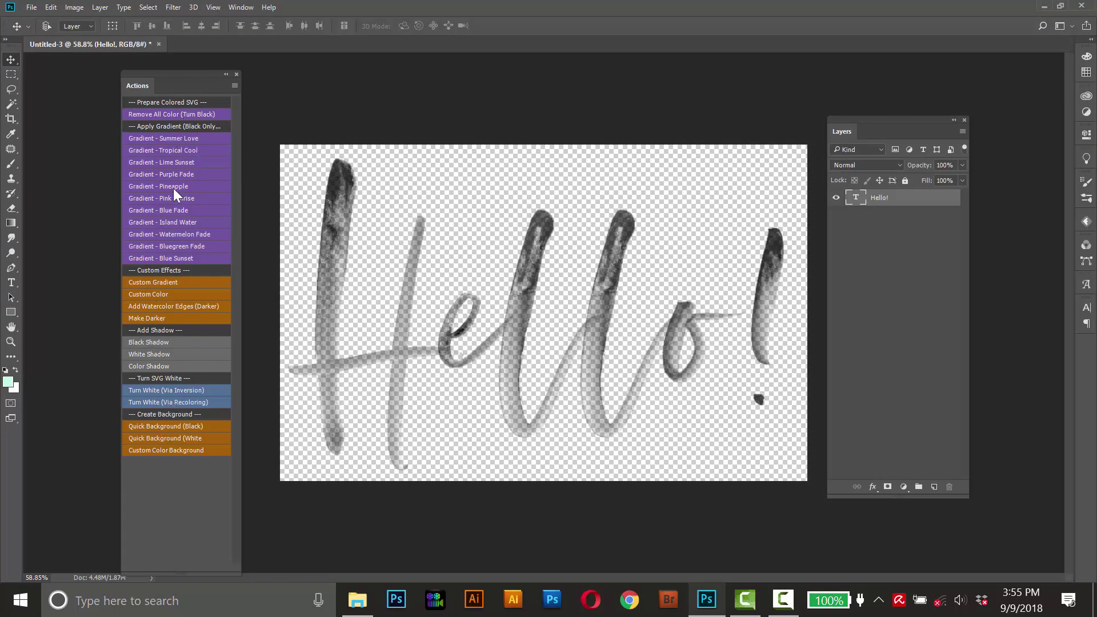
click(233, 84)
click(254, 44)
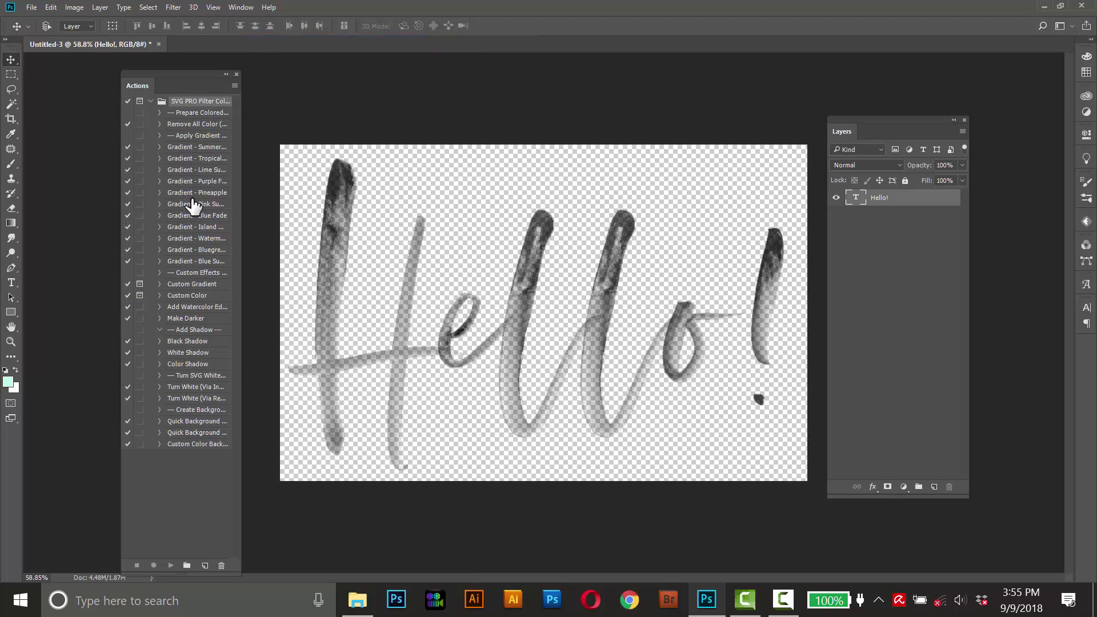
click(233, 85)
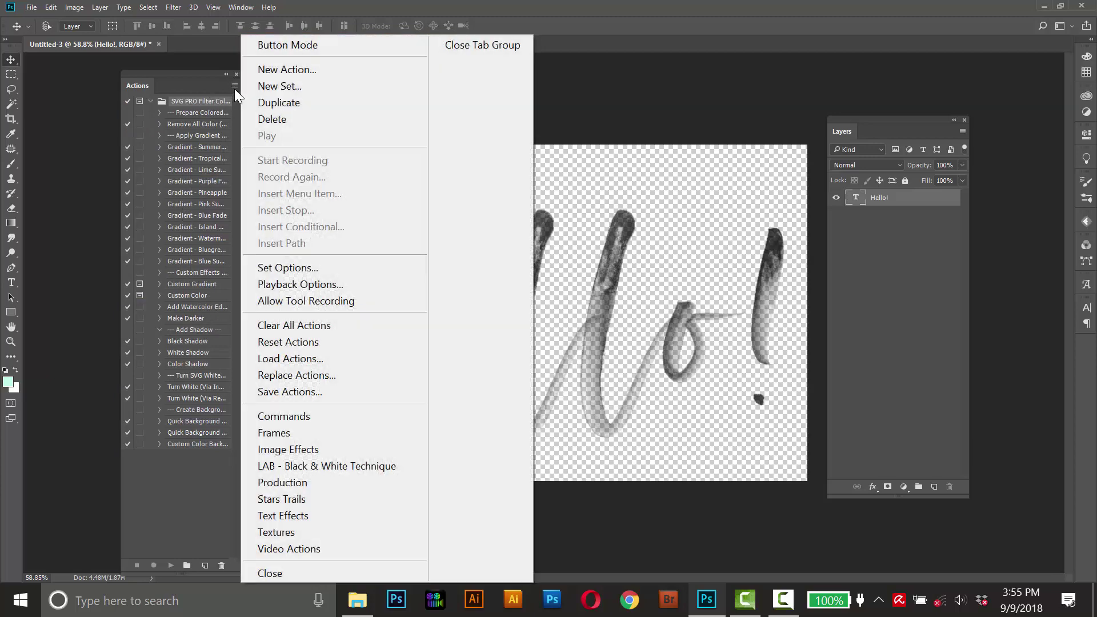
click(266, 45)
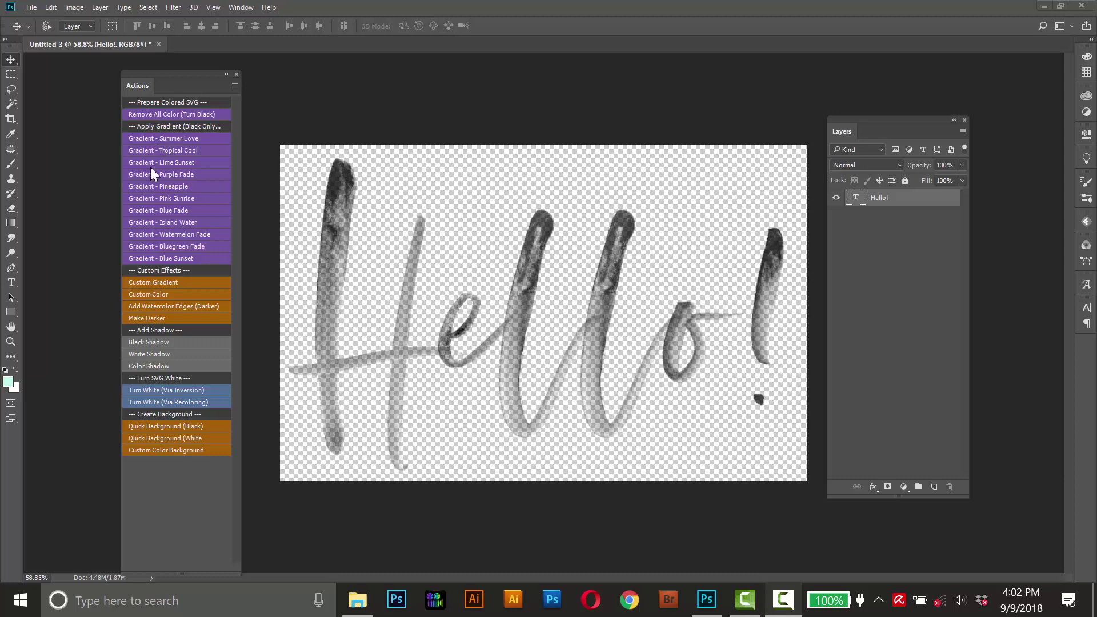
- Apply the Gradient - Island Water action to Hello! and add a white Quick Background
click(904, 198)
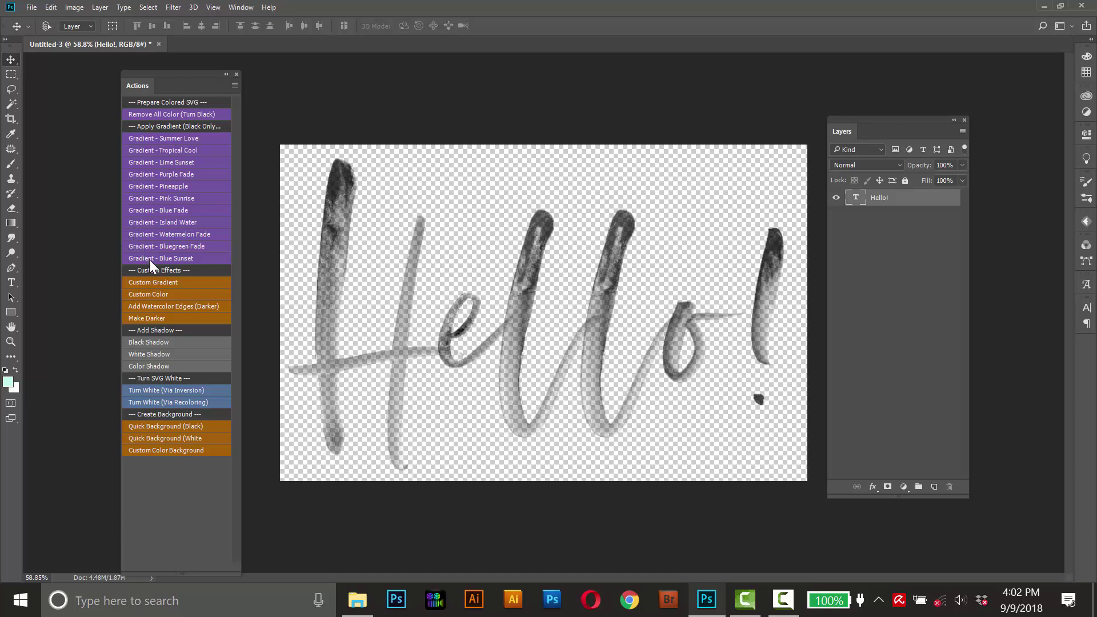
click(141, 221)
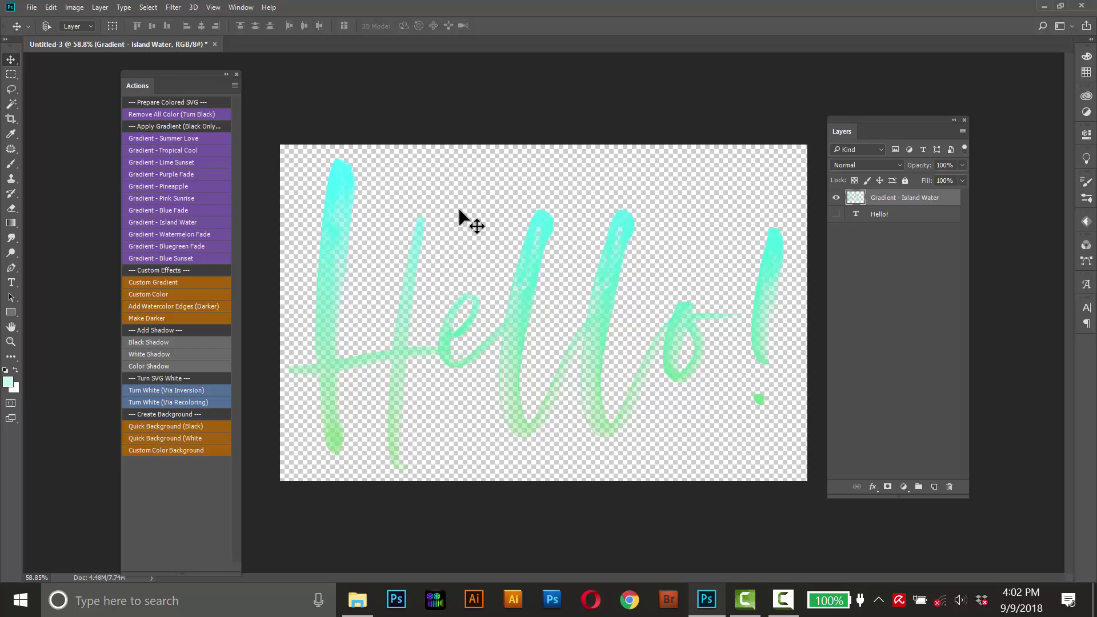
click(156, 440)
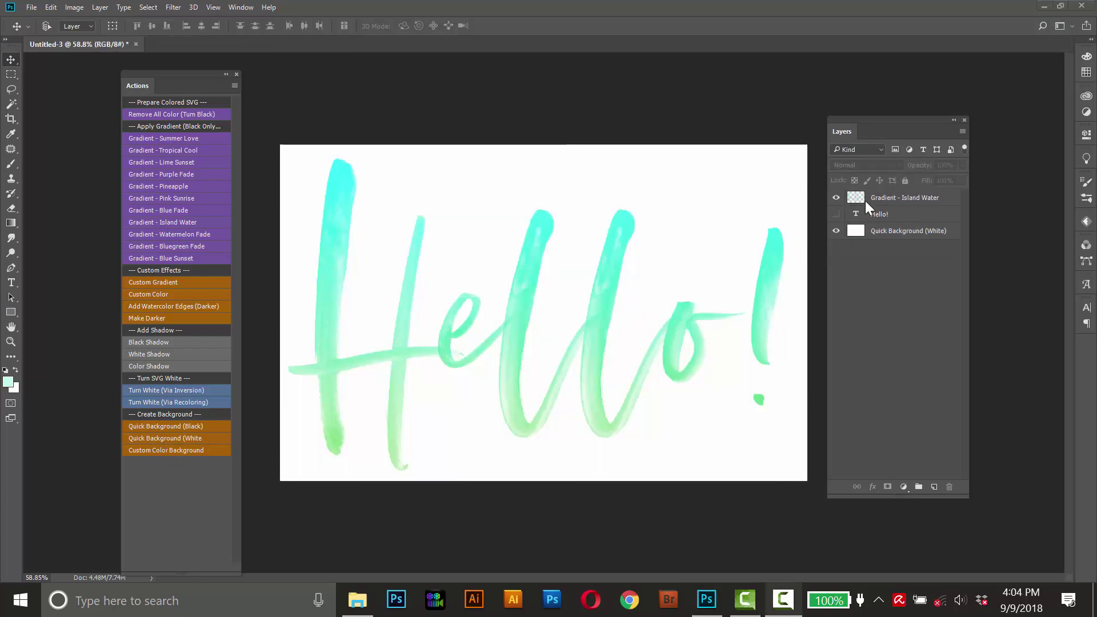
- Select the Gradient - Island Water layer in the Layers panel
click(880, 201)
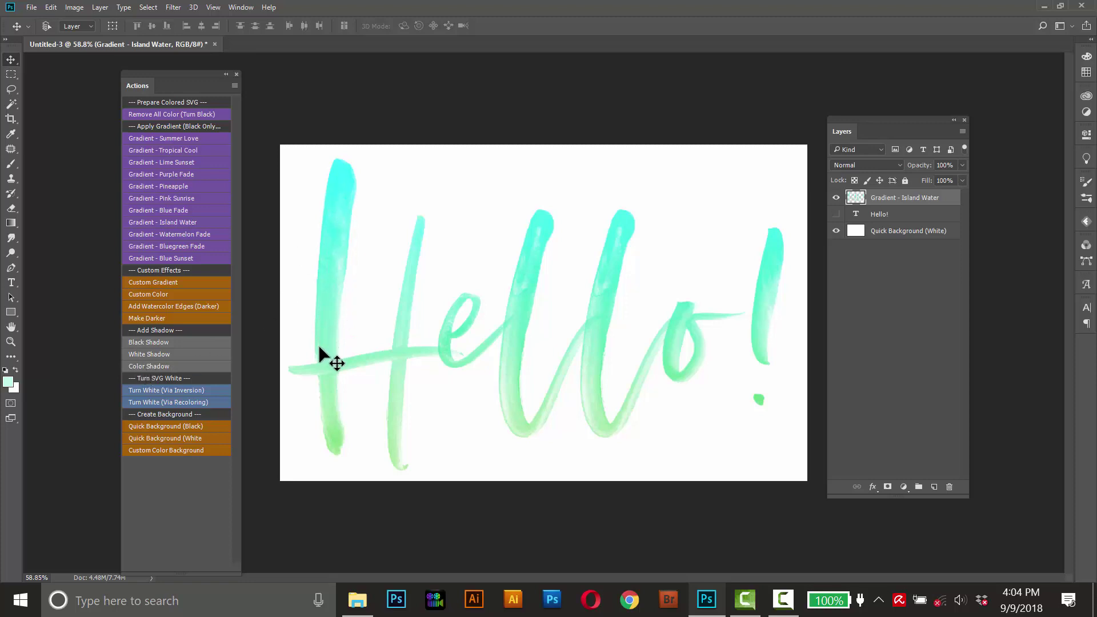
- Add a black shadow, offset the Dark Shadow layer, set it to 12% opacity, and hide the white background
click(152, 342)
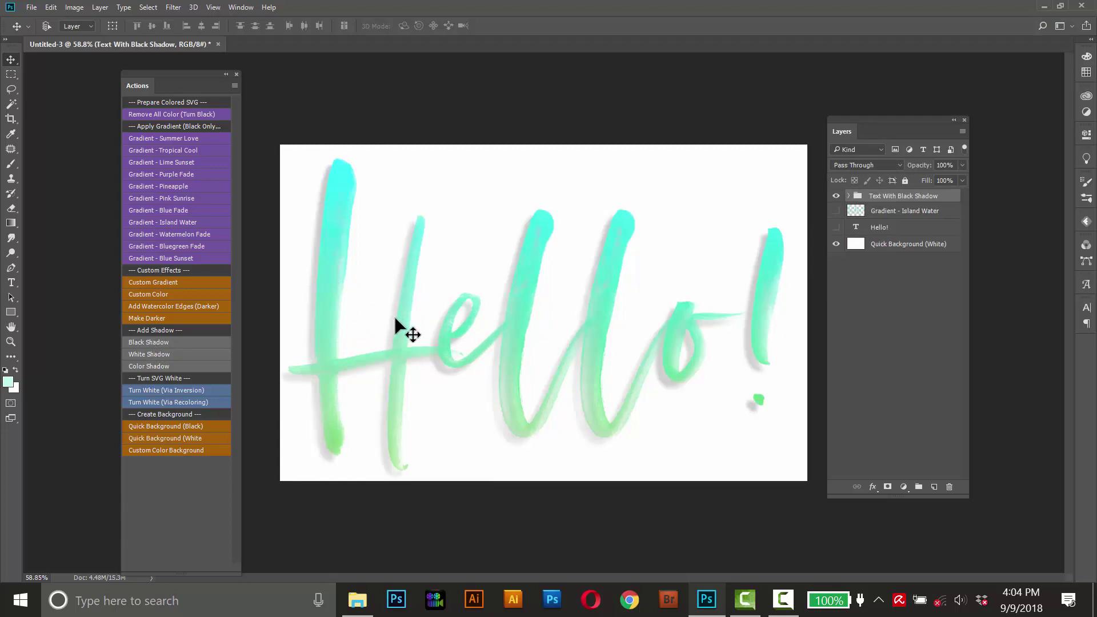
click(849, 195)
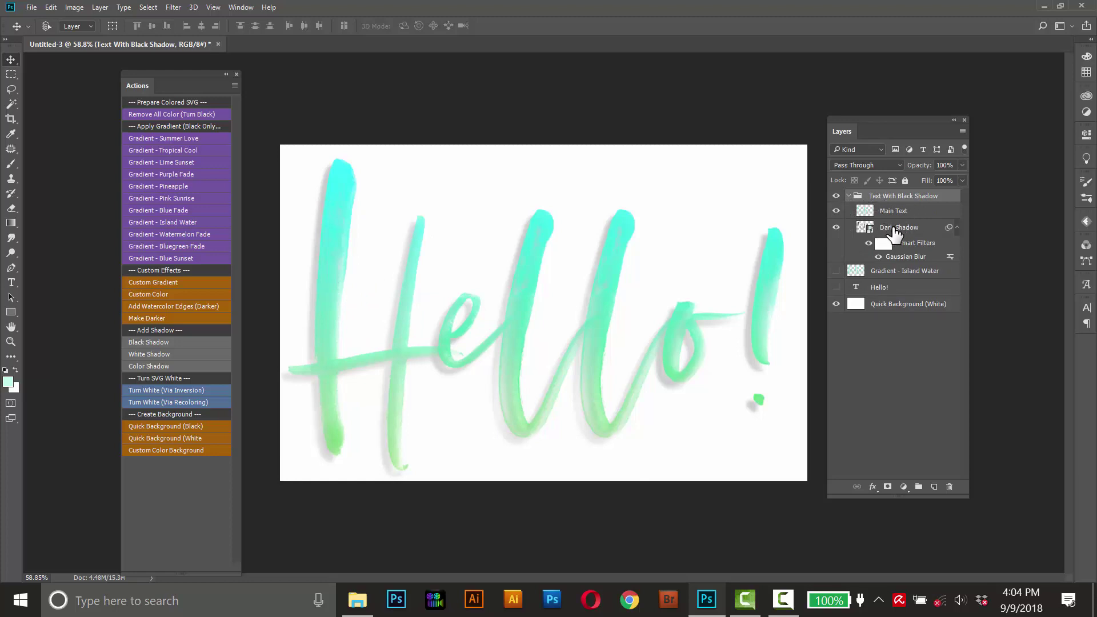
click(882, 226)
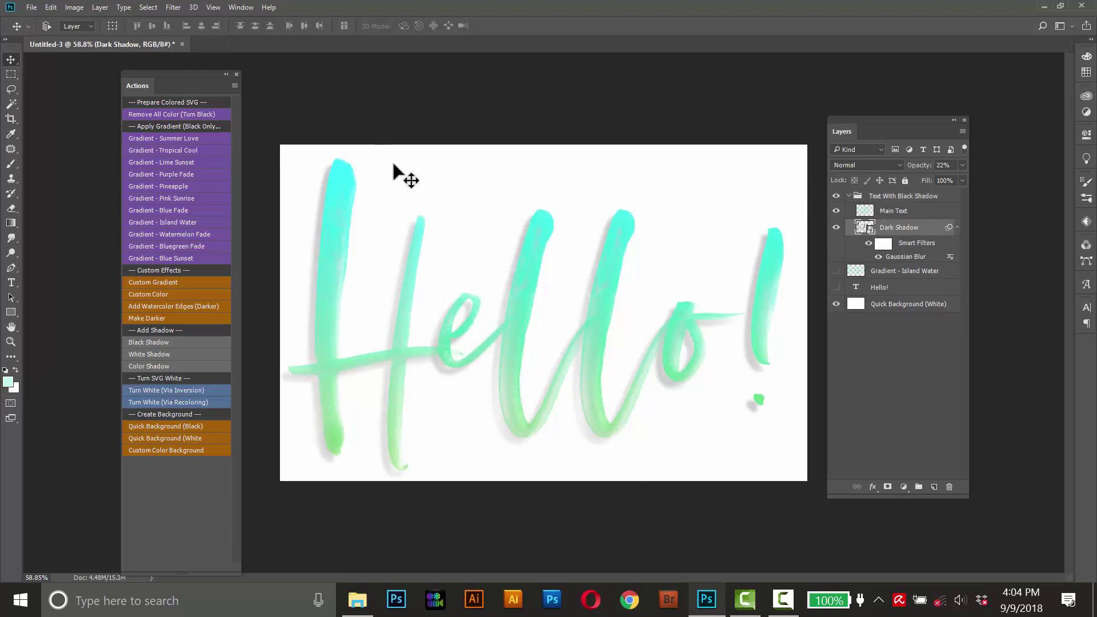
drag(477, 280, 472, 254)
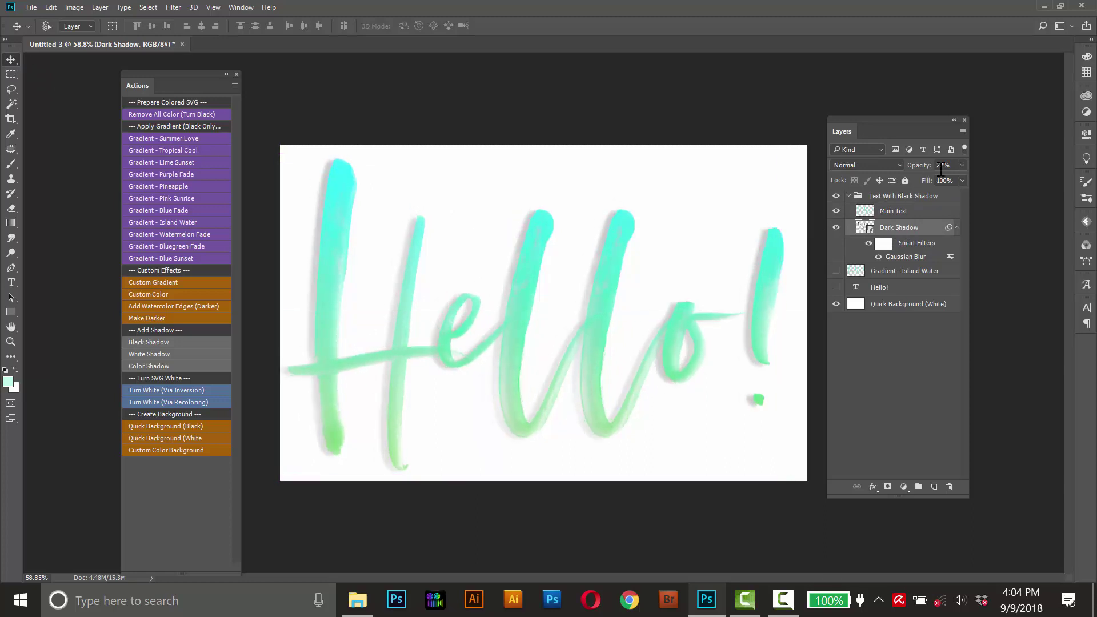
click(962, 166)
drag(920, 179, 913, 179)
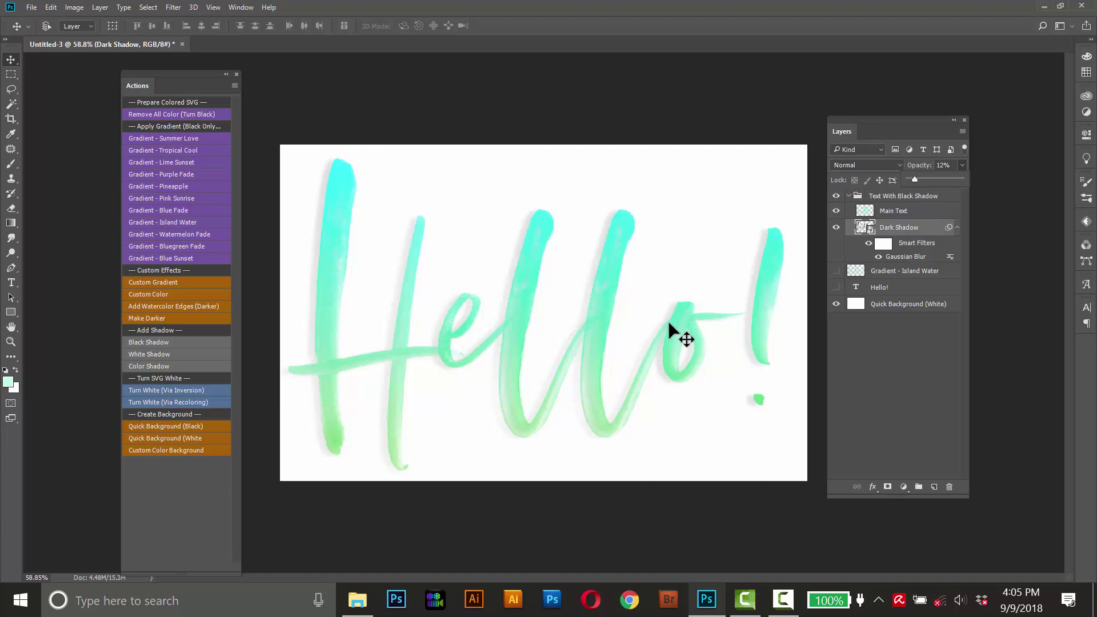
click(836, 304)
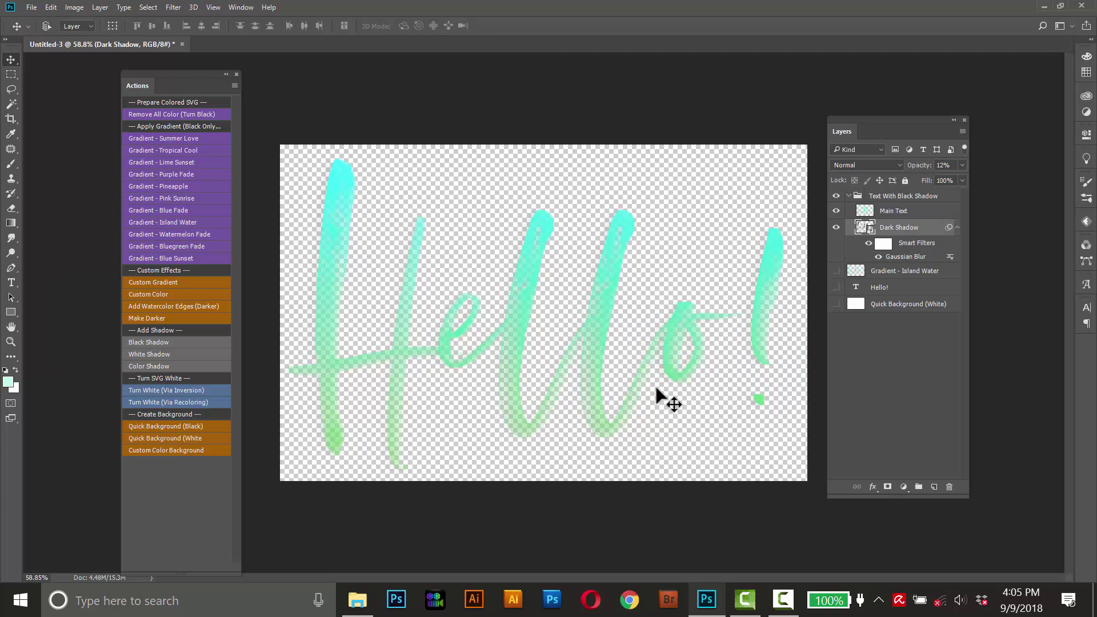
- Delete the shadow group and gradient layer, then show the Hello! and white background layers again
click(907, 197)
key(Delete)
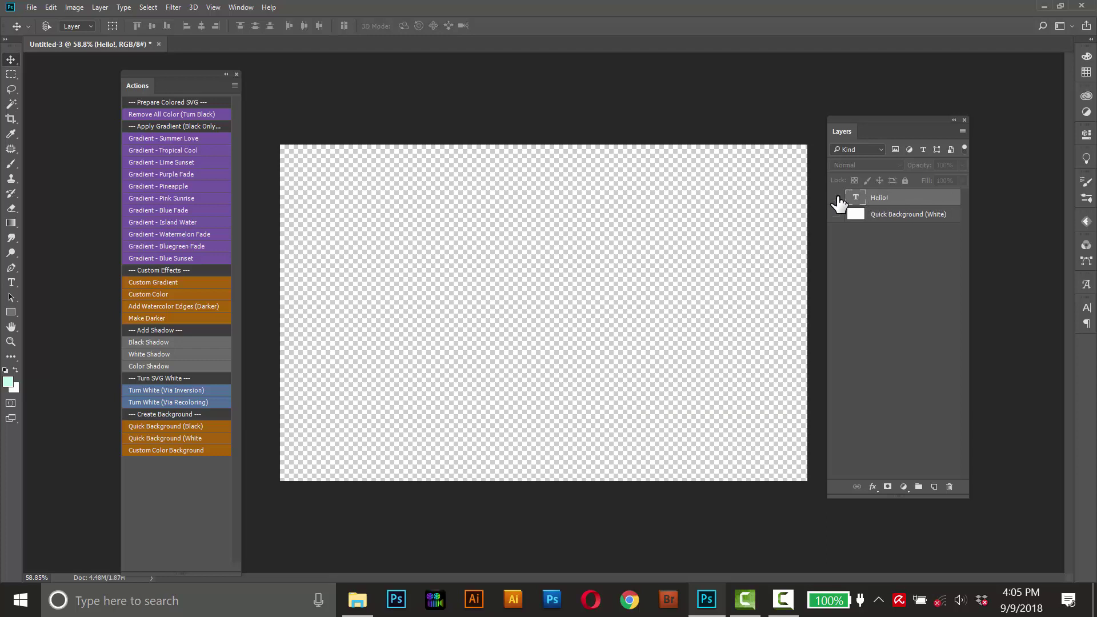
click(836, 197)
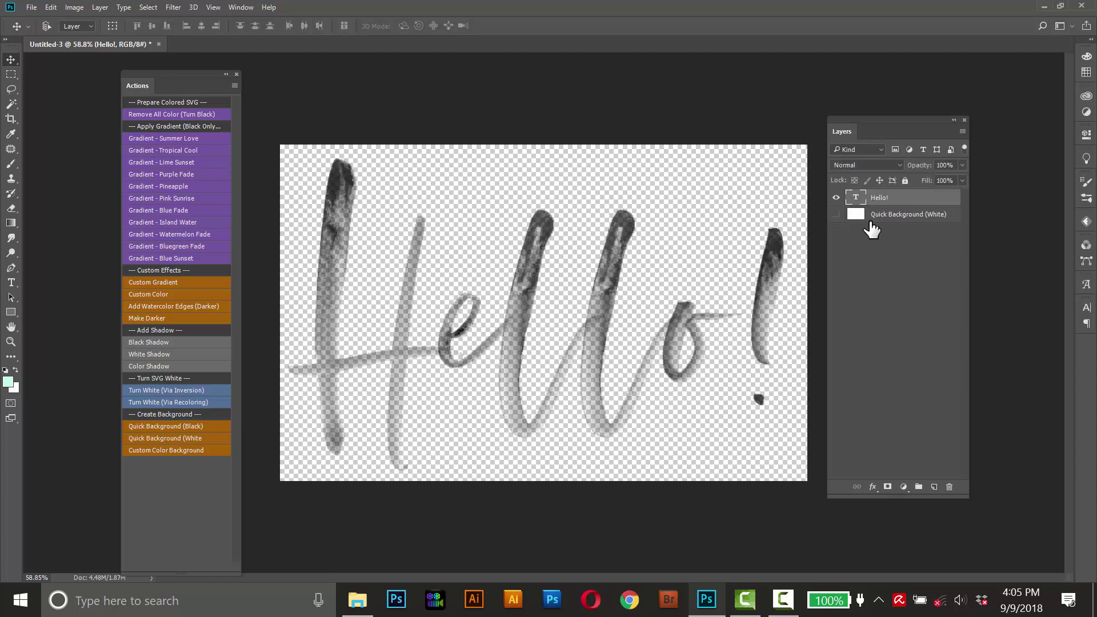
click(835, 214)
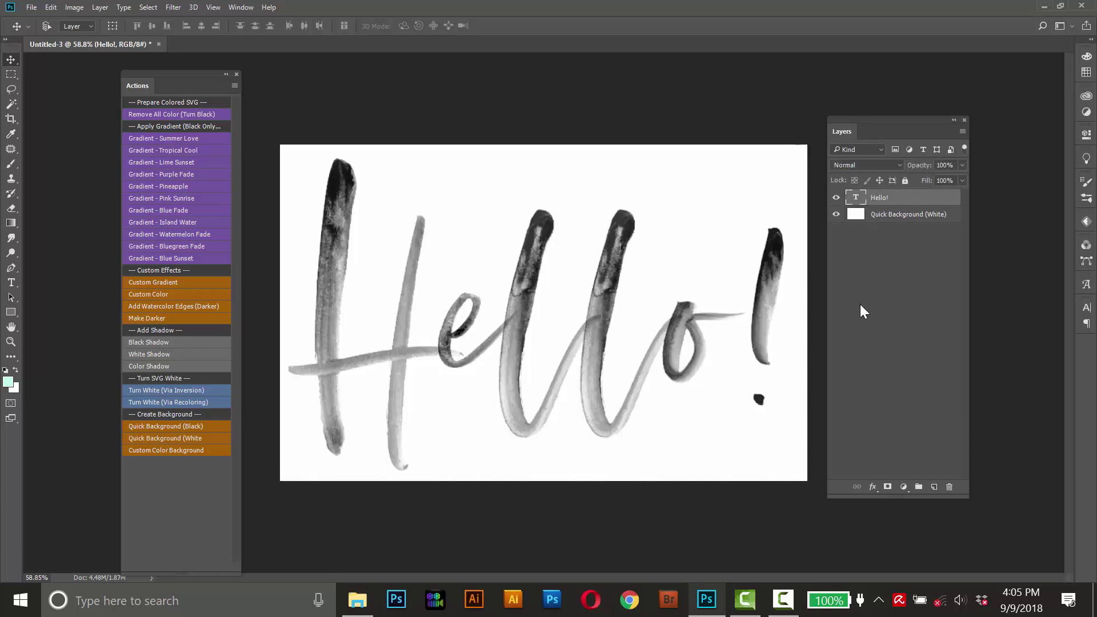
- Turn Hello! white via inversion, hide the white background, and add a black Quick Background
click(148, 389)
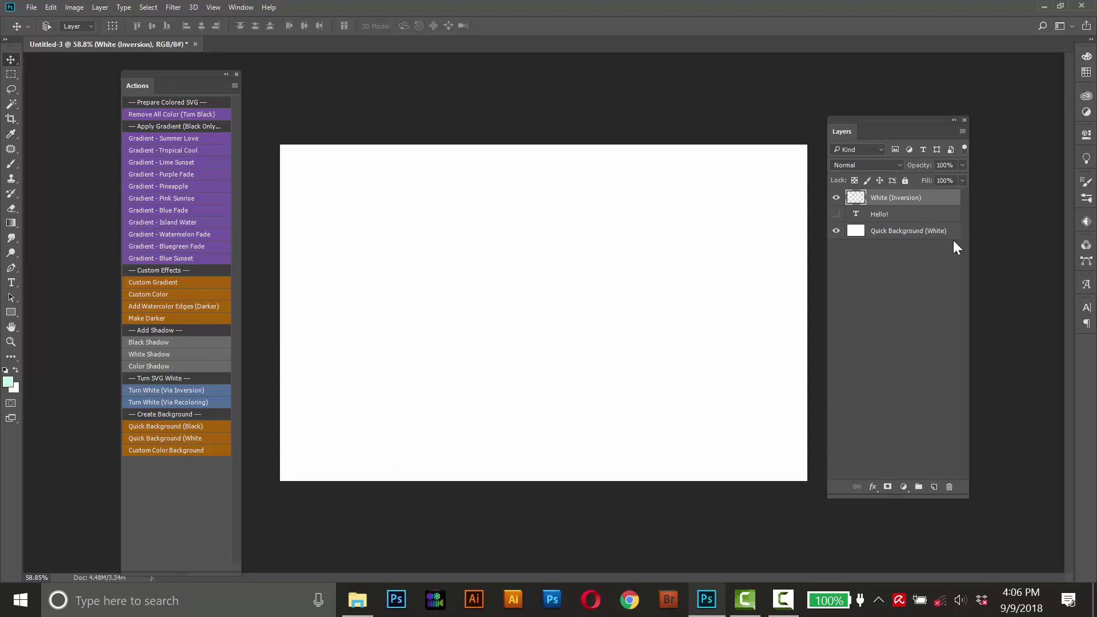
click(836, 231)
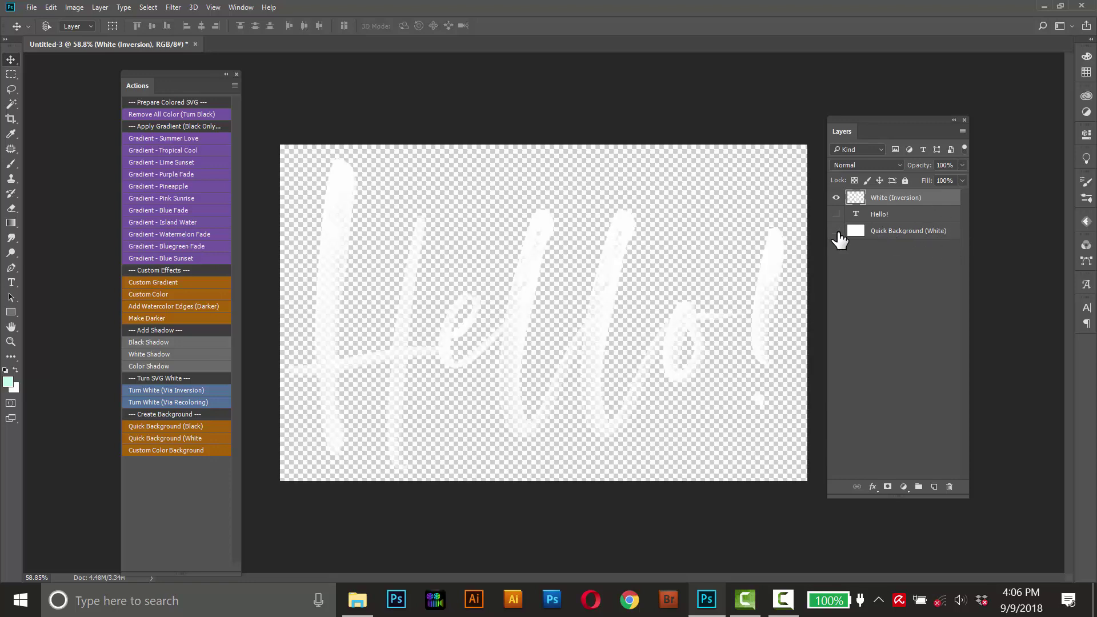
click(160, 426)
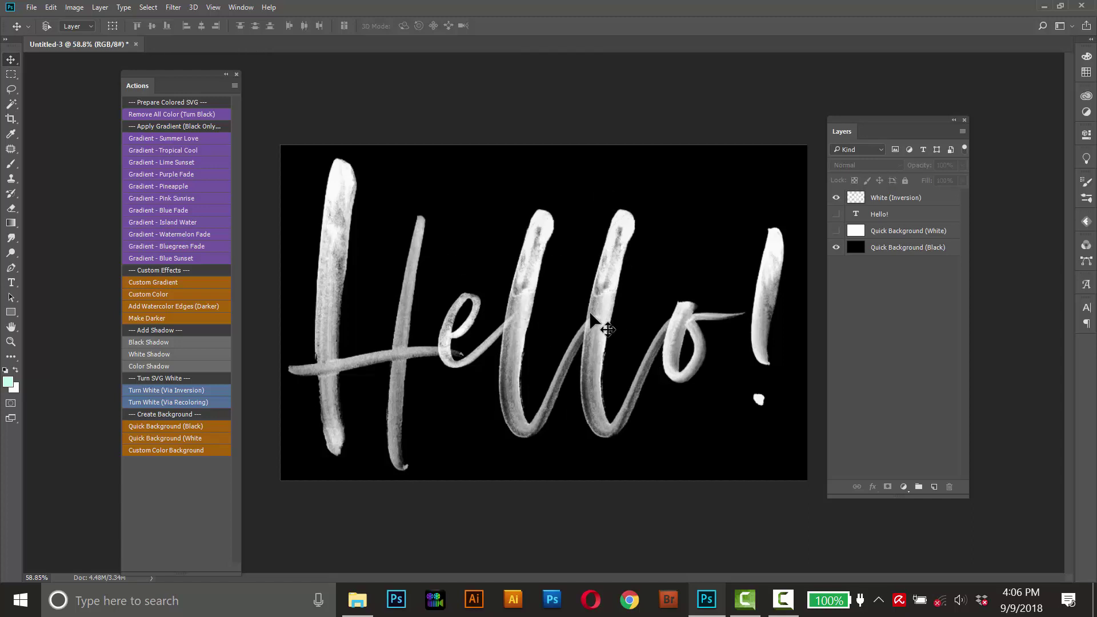
- Hide the black Quick Background and select the White (Inversion) layer
click(834, 248)
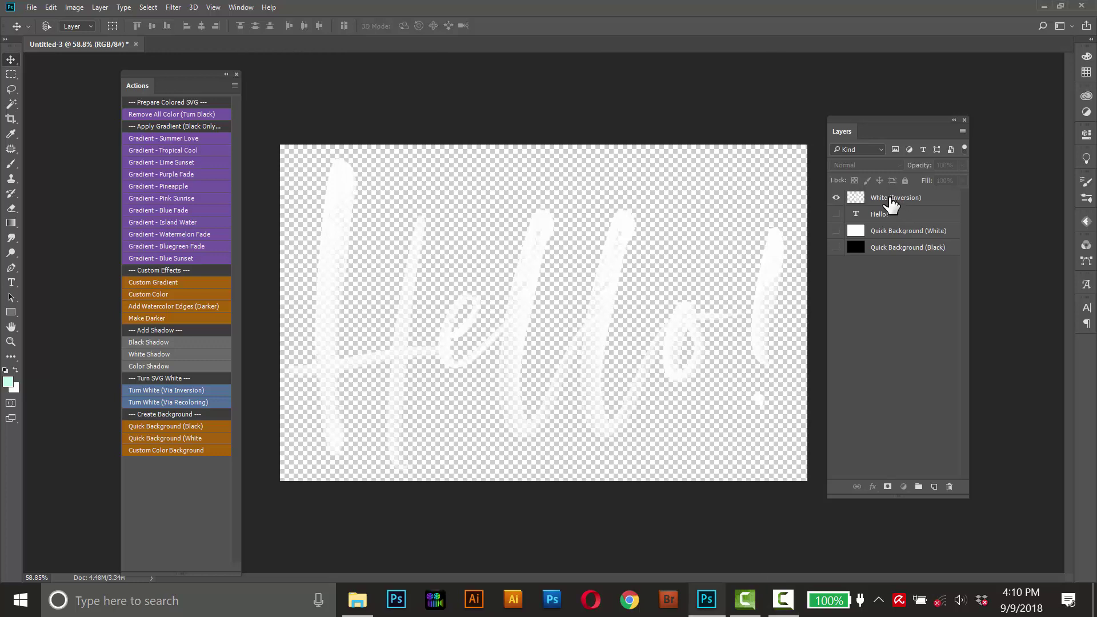
drag(891, 200, 883, 213)
- Hide the white lettering, show the original Hello!, and start the Custom Gradient fill layer
click(836, 214)
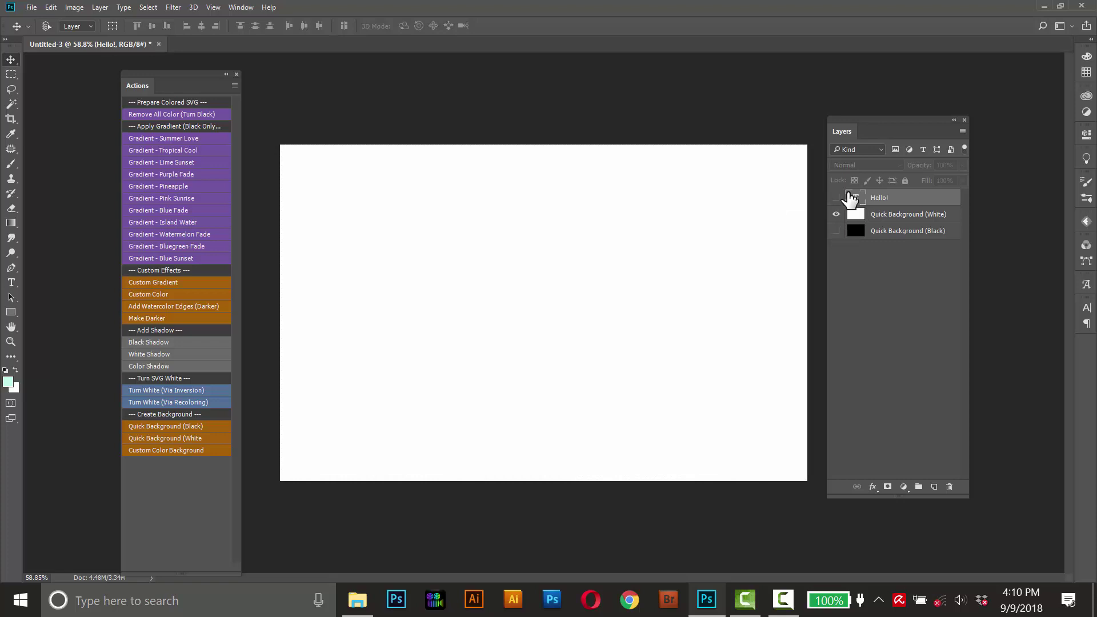
click(836, 198)
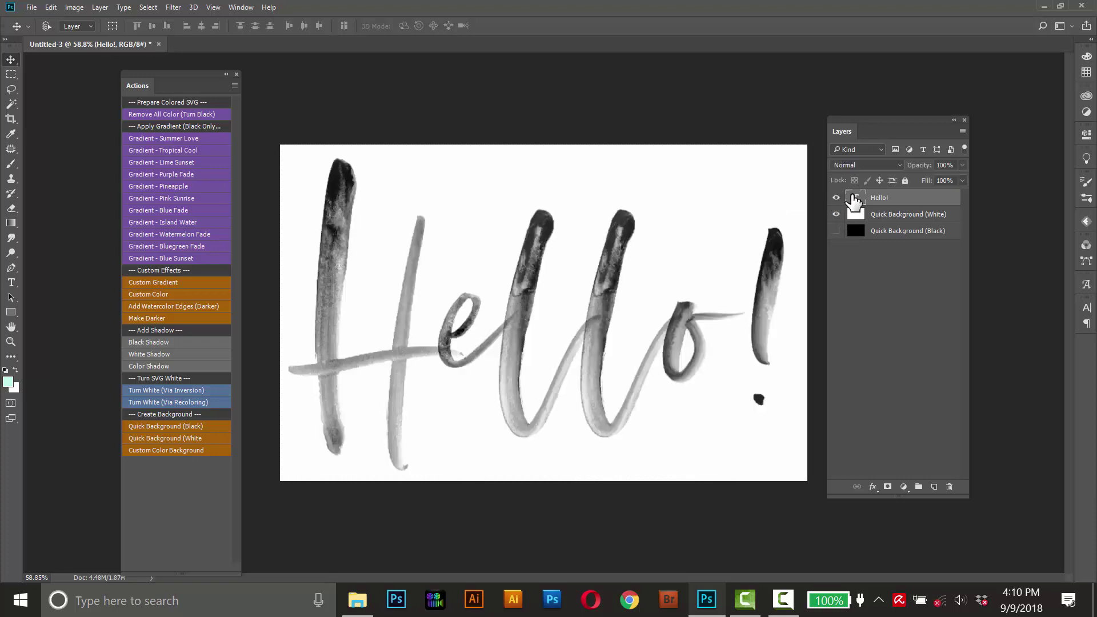
click(147, 292)
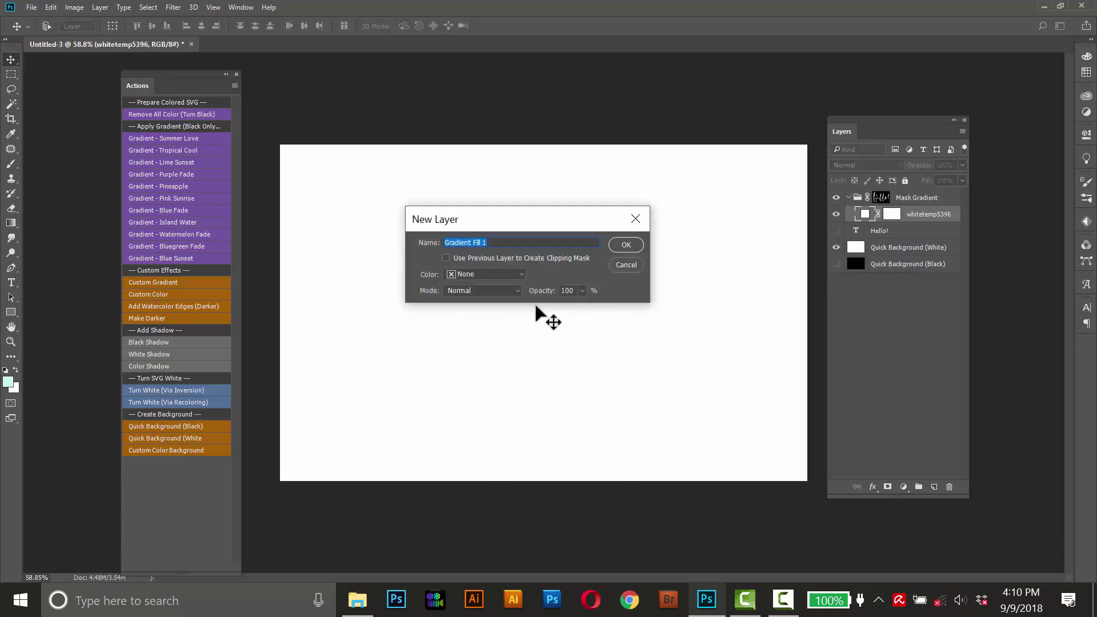
click(625, 245)
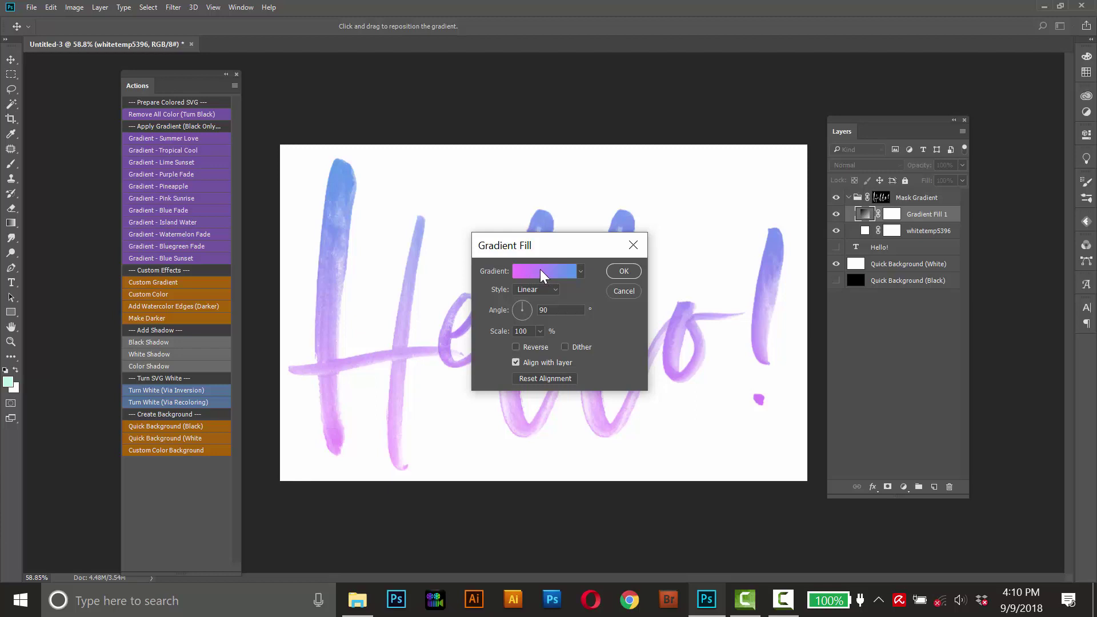
- Choose the cyan-to-blue preset in the Gradient Editor and merge the gradient fill
click(538, 269)
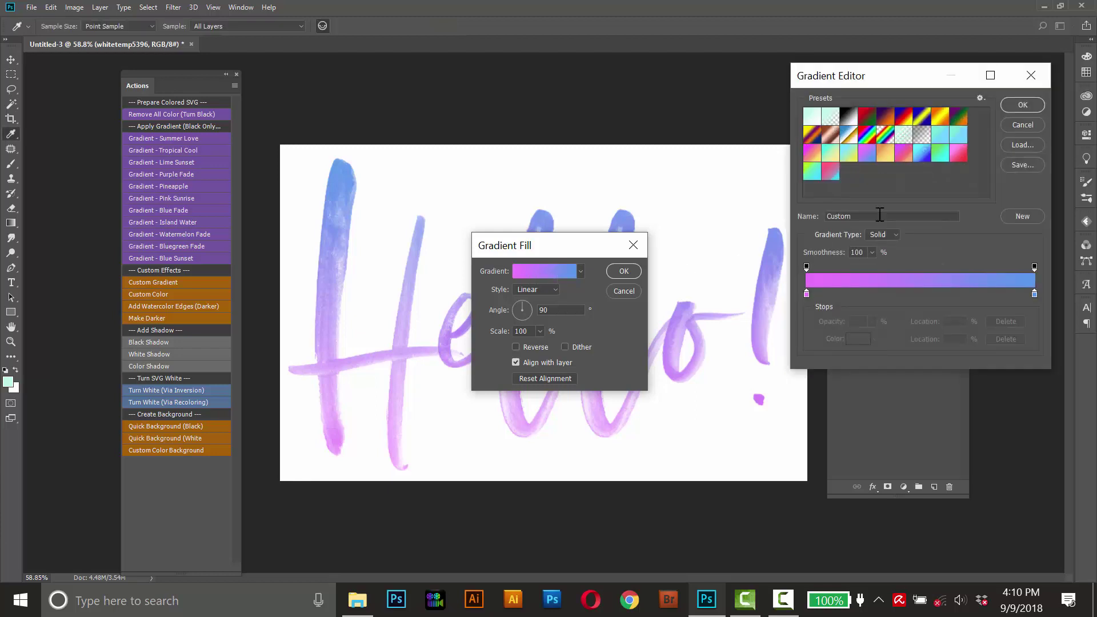
click(885, 153)
click(921, 153)
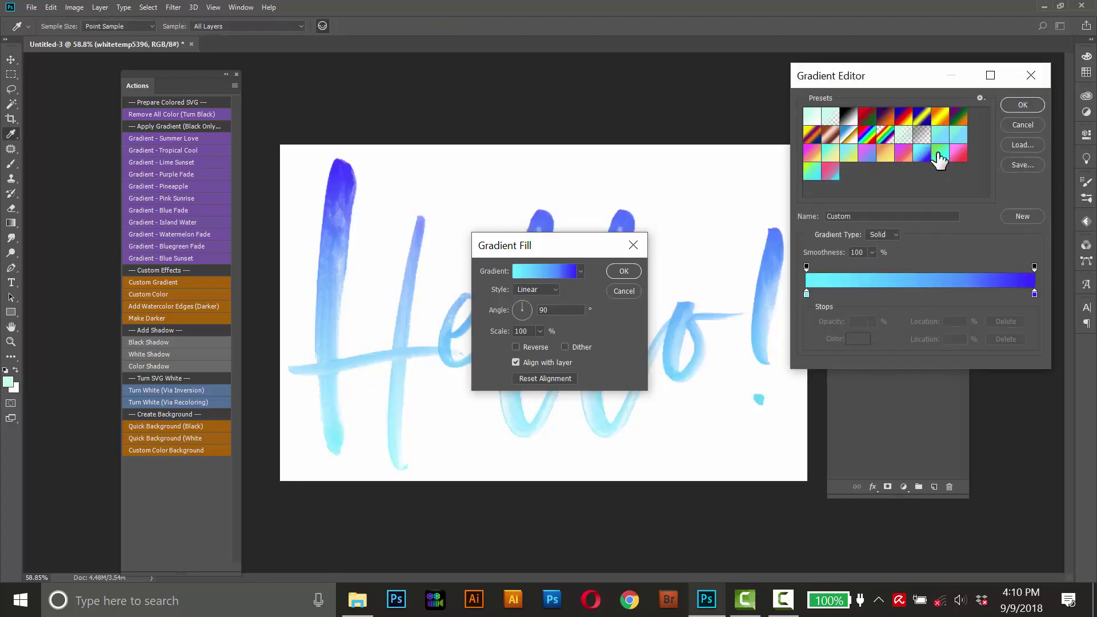
click(939, 153)
click(939, 117)
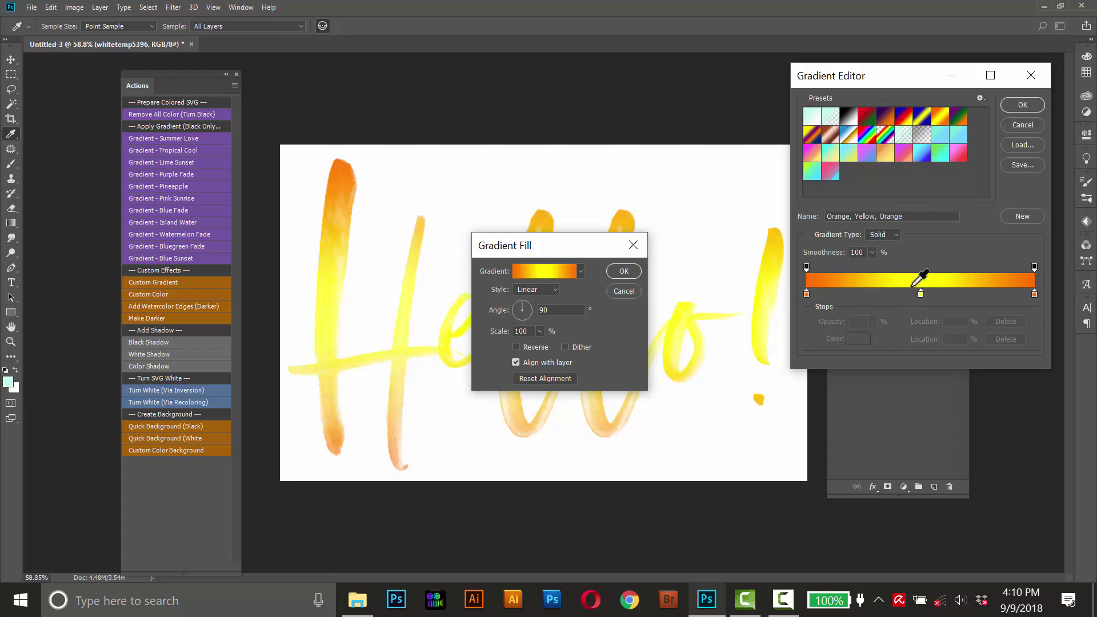
click(922, 153)
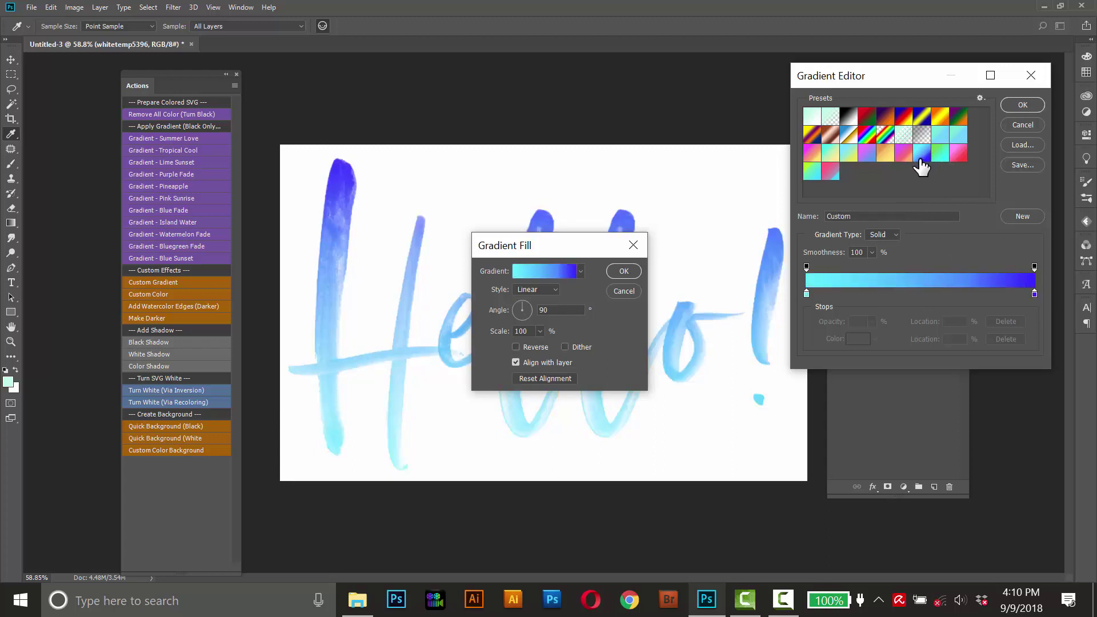
click(1020, 106)
click(622, 270)
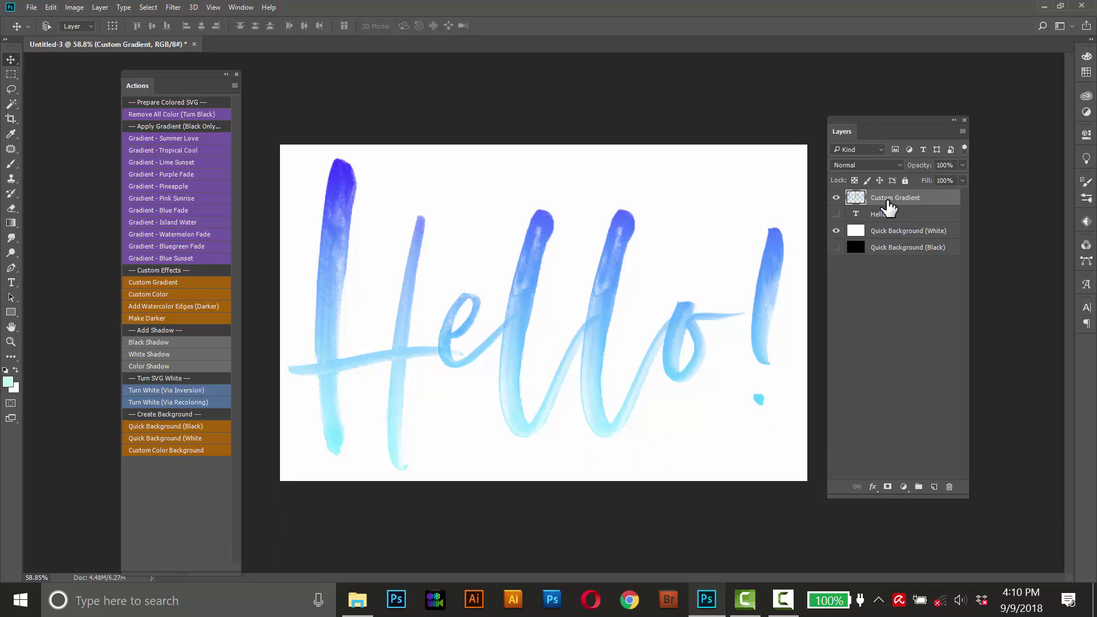
- Delete the Custom Gradient layer, show Hello! again, and run the Custom Color action
key(Delete)
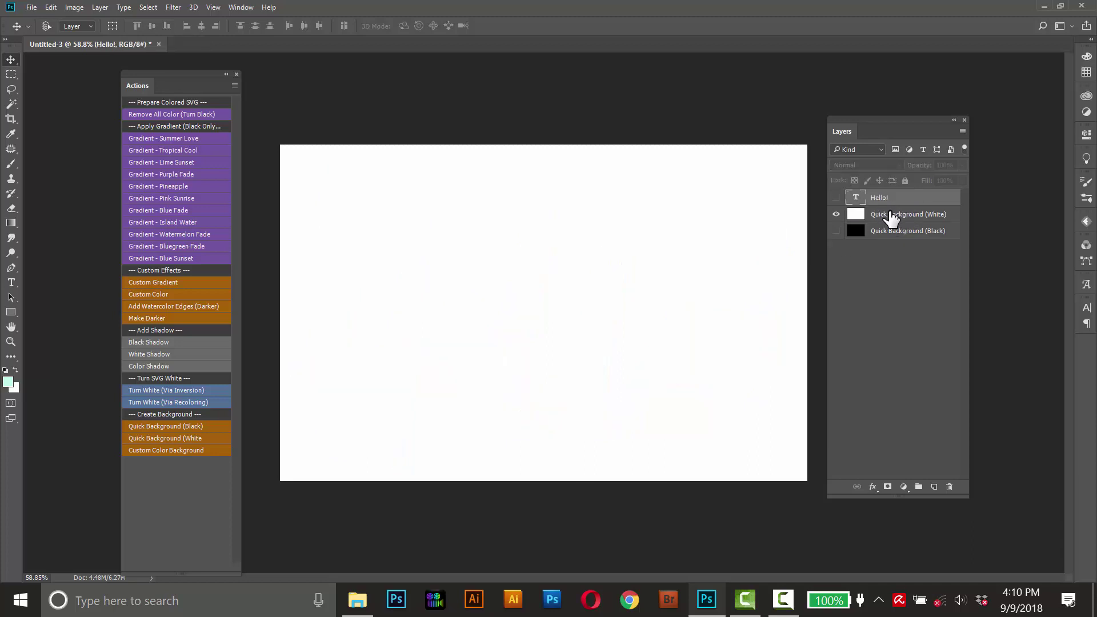
click(836, 198)
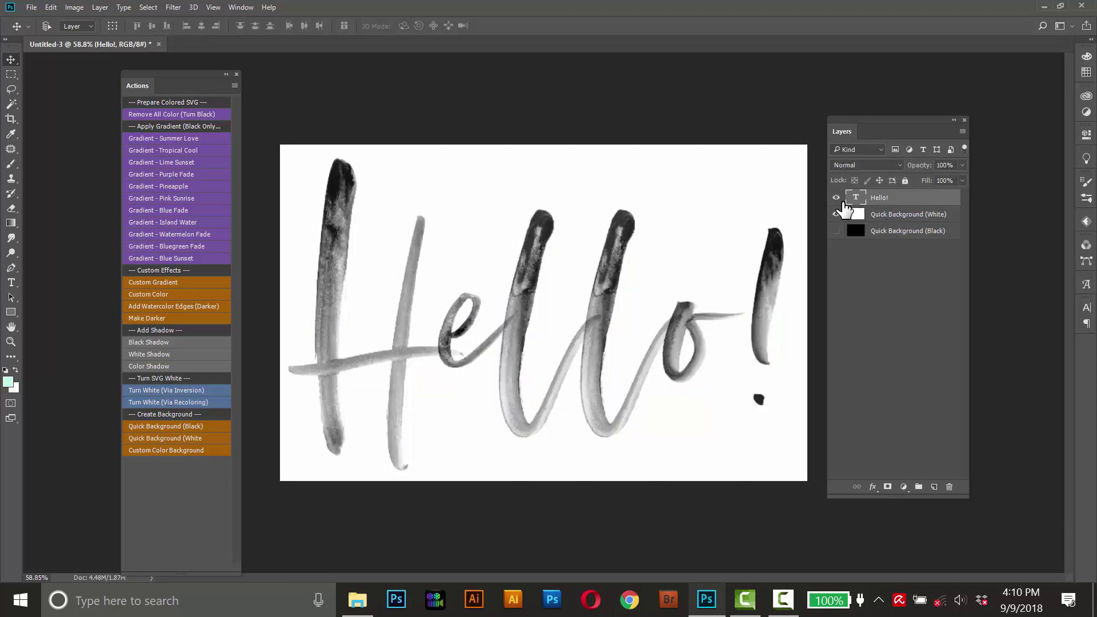
click(143, 292)
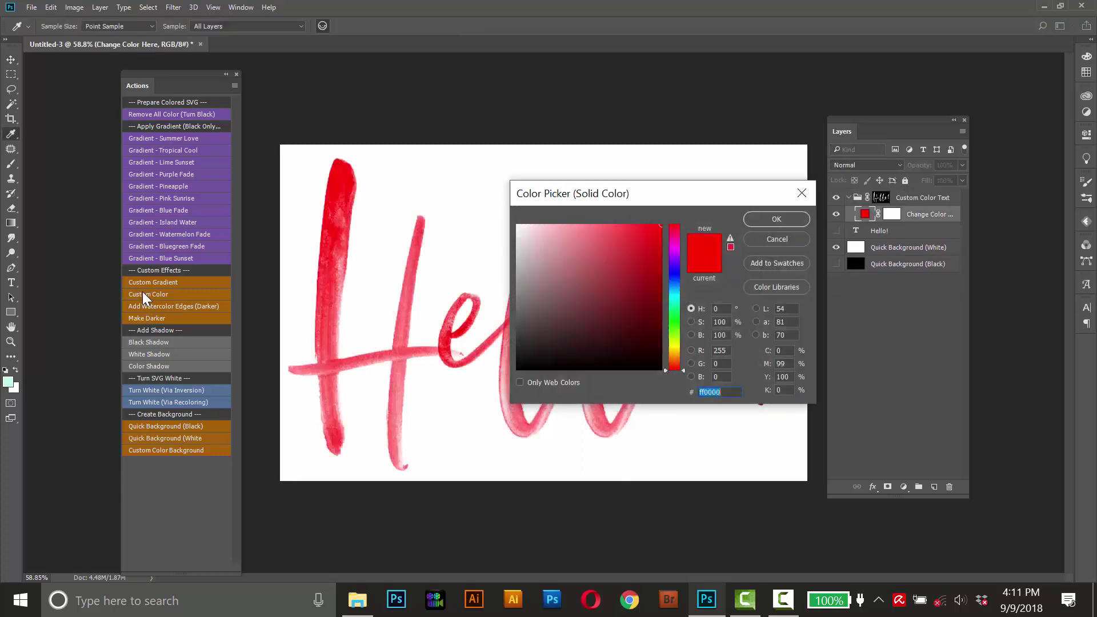
- Pick the muted teal 36b9bb in the Color Picker and accept it
click(675, 252)
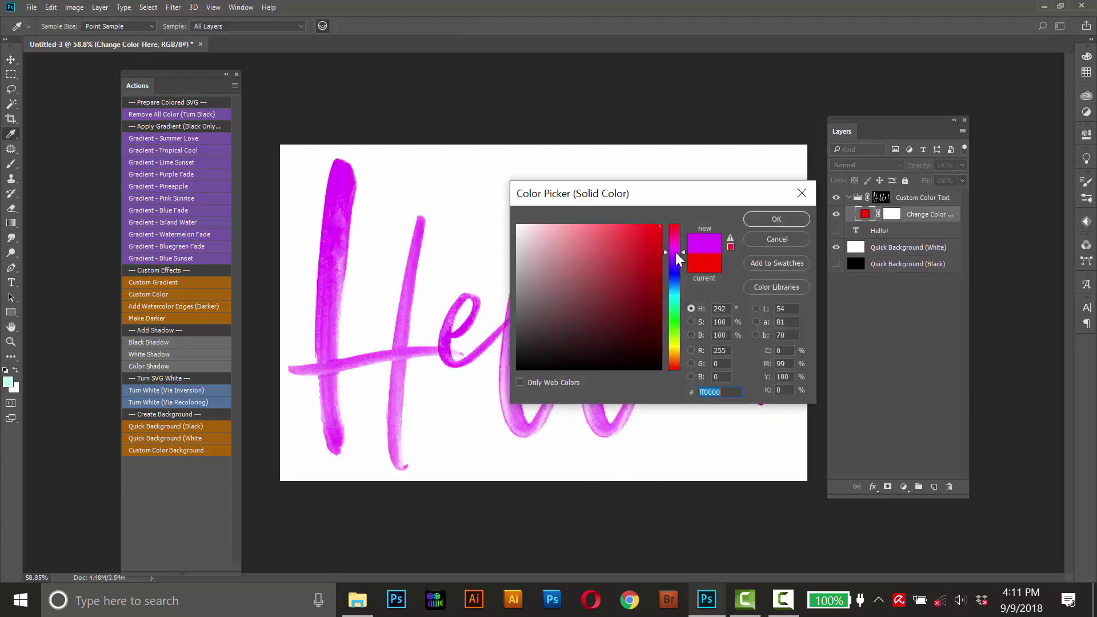
click(674, 289)
click(673, 309)
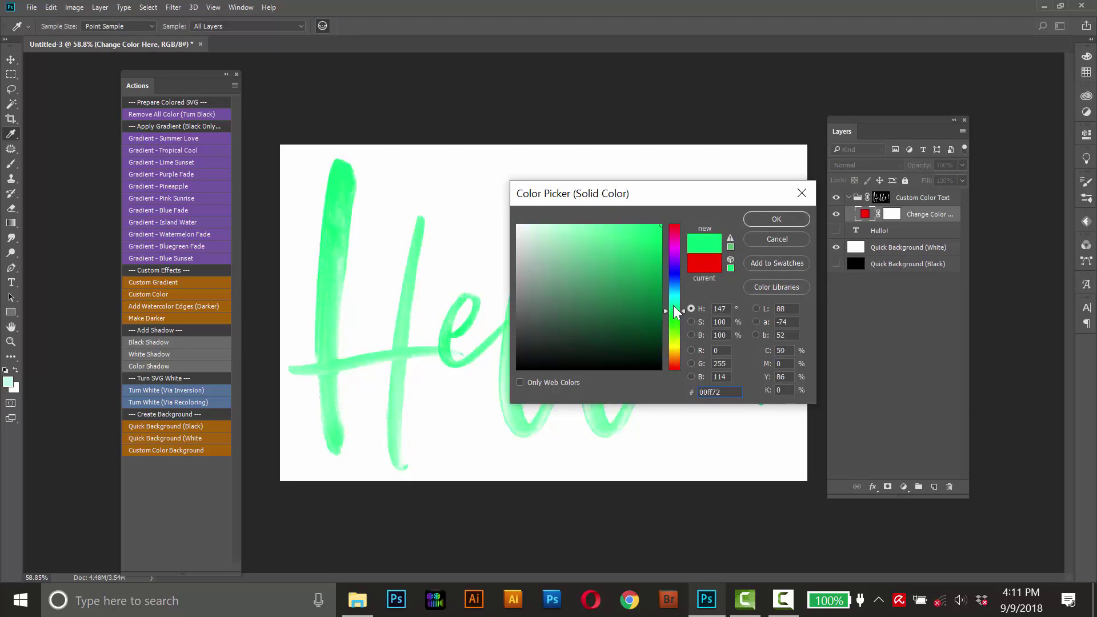
click(675, 301)
click(619, 263)
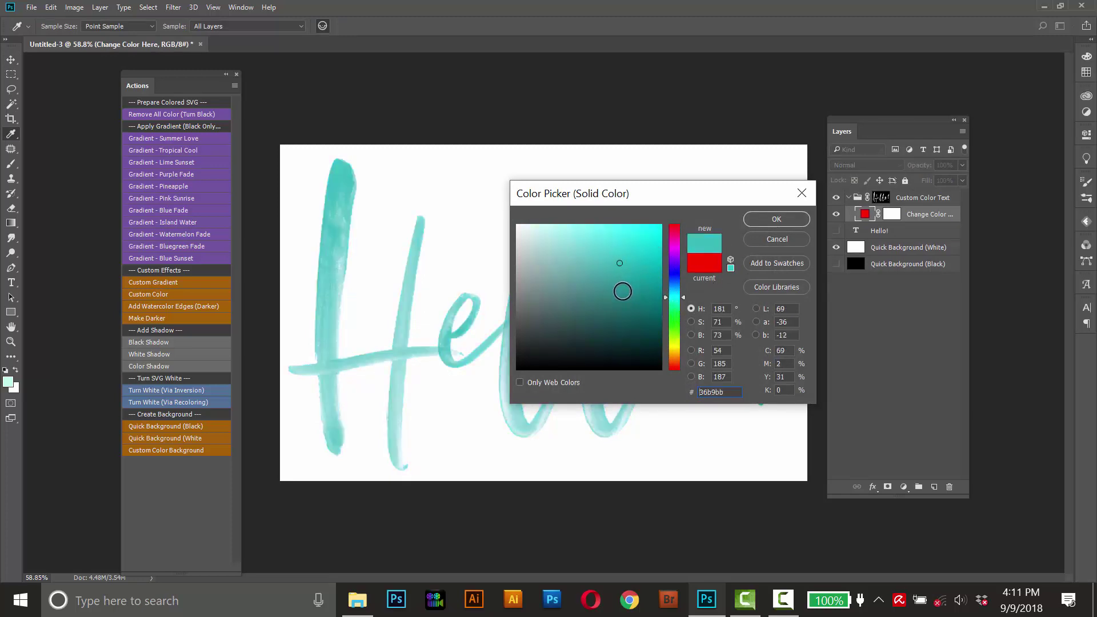
click(770, 221)
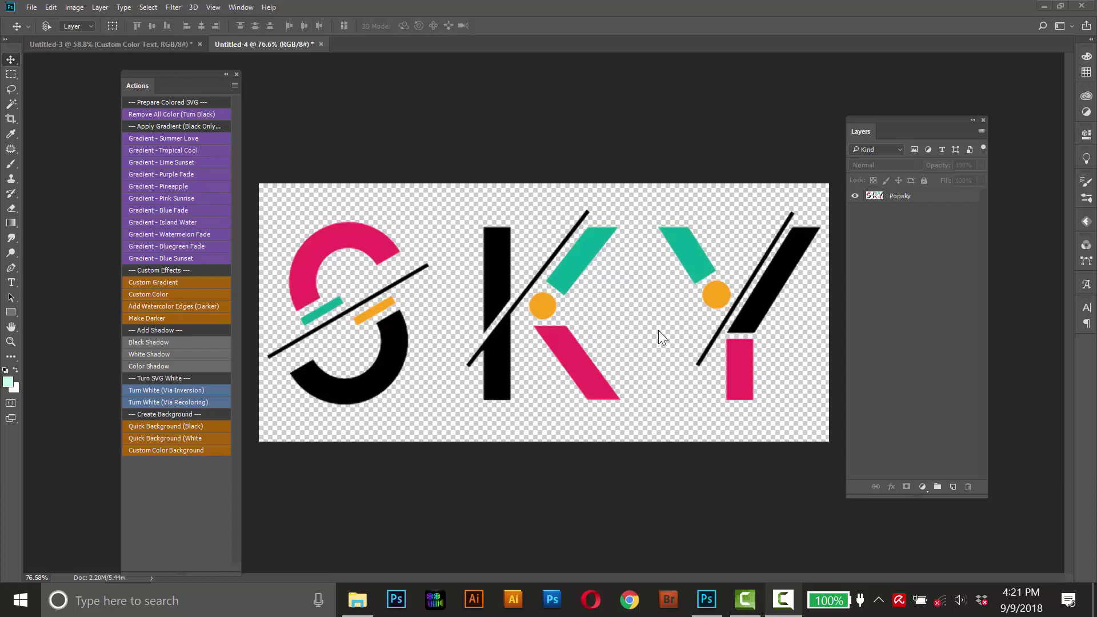
- Run the Remove All Color (Turn Black) action on the Popsky layer, turning SKY black and grey
click(897, 199)
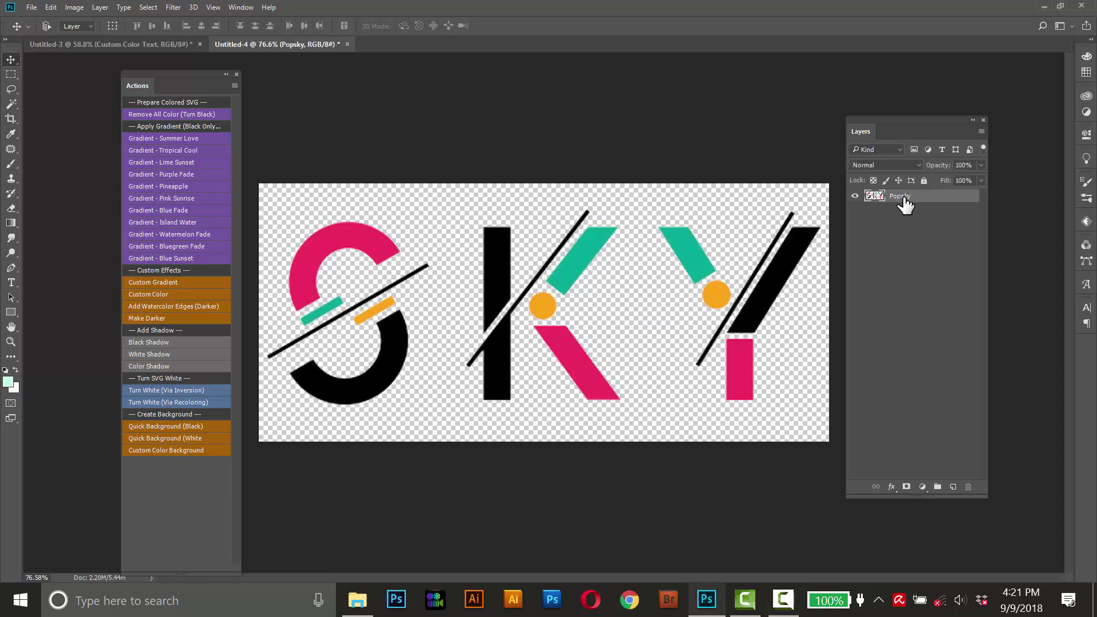
click(144, 115)
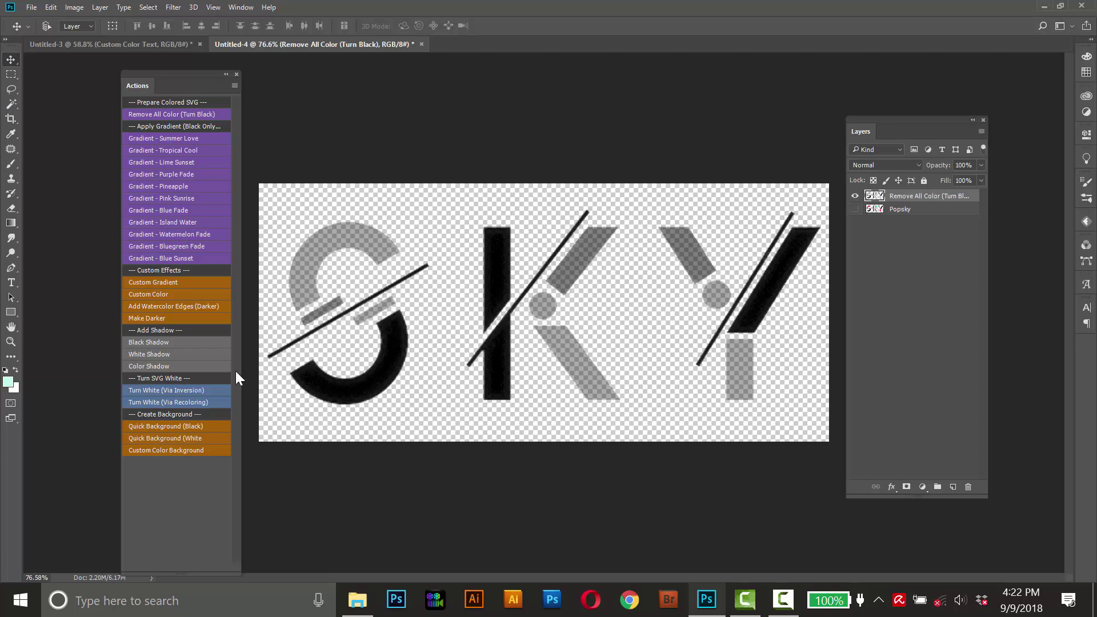
- Add a white Quick Background, try the Pineapple gradient on SKY, then delete that gradient layer
click(157, 438)
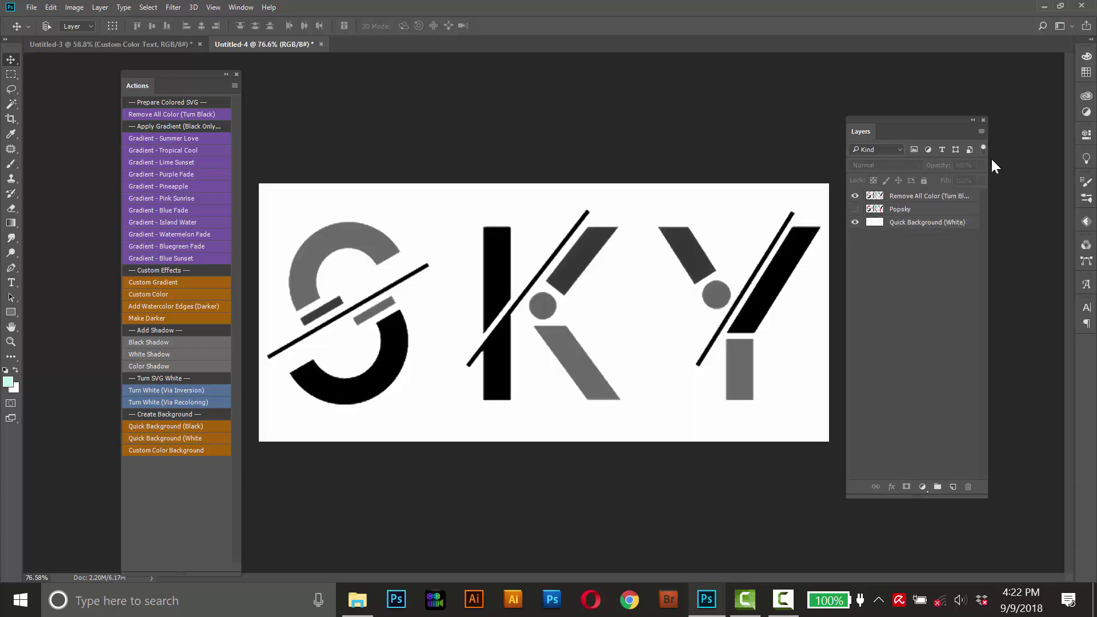
click(903, 197)
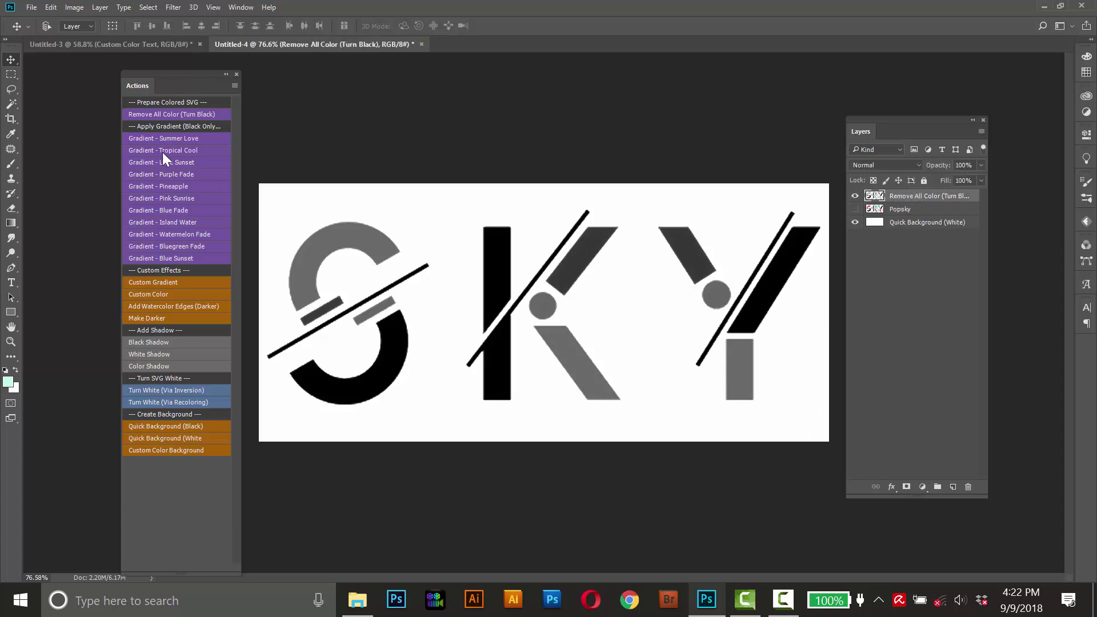
click(170, 187)
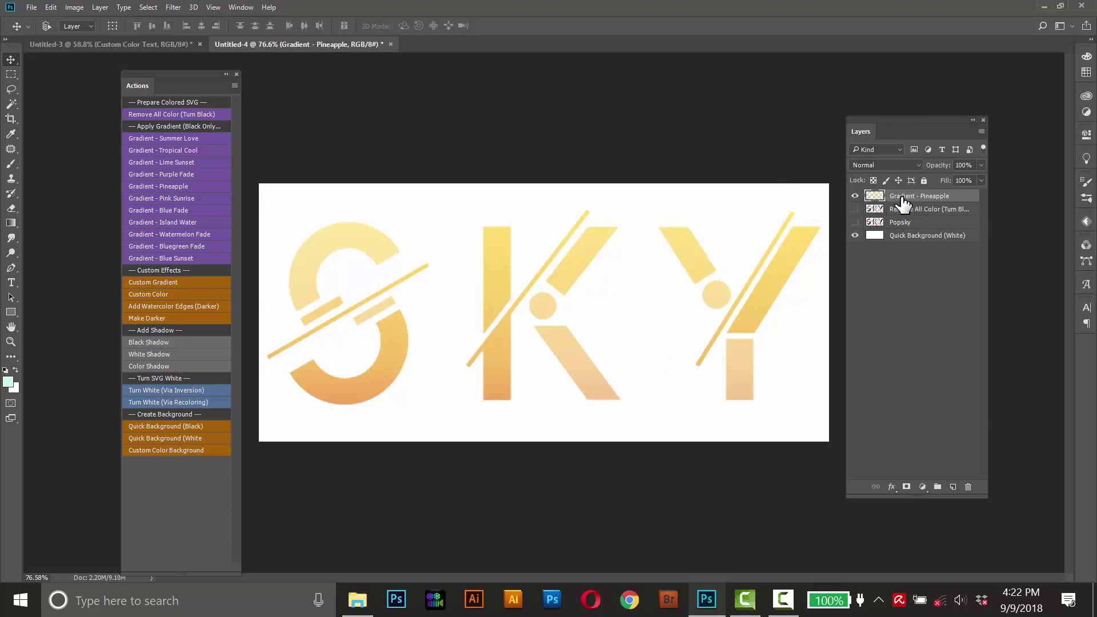
key(Delete)
click(854, 195)
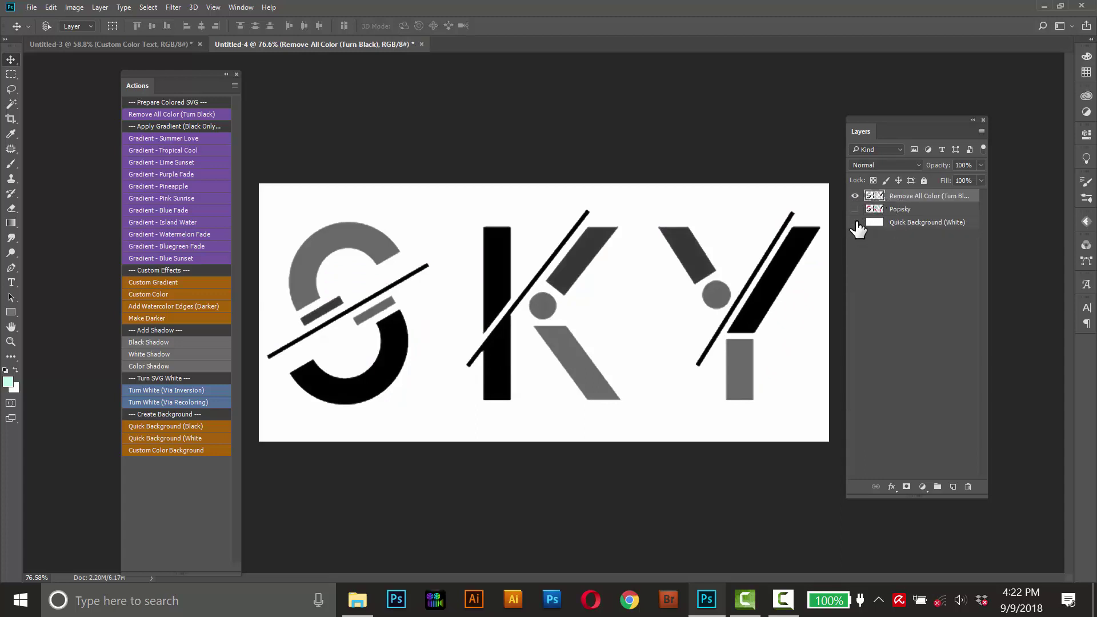
- Add a black Quick Background, turn SKY white via inversion, then hide the black background
click(855, 223)
click(174, 428)
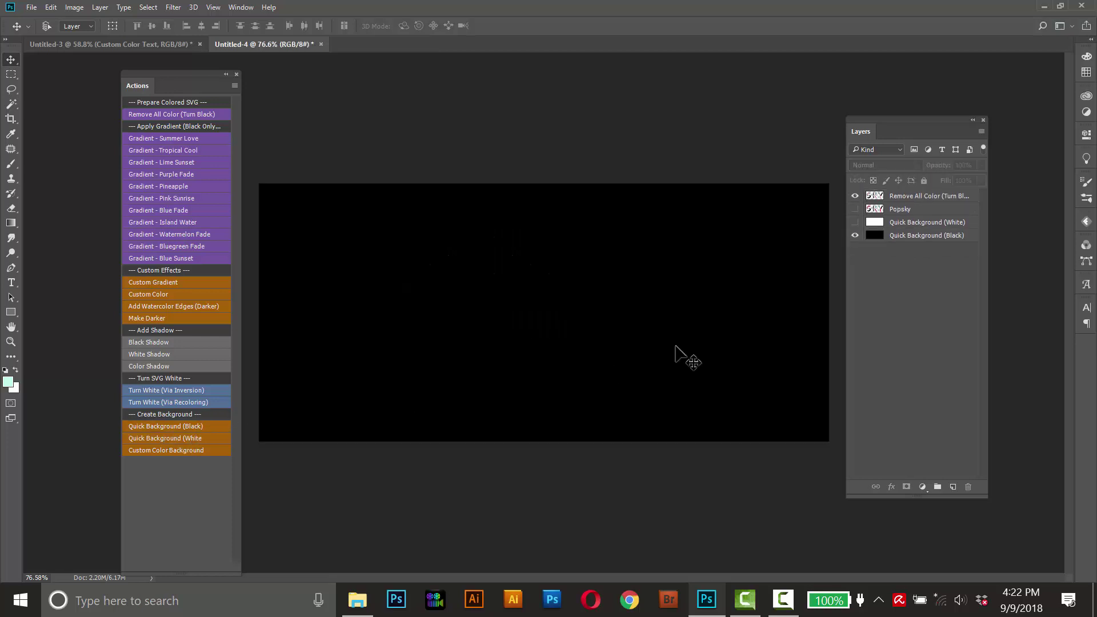
click(901, 199)
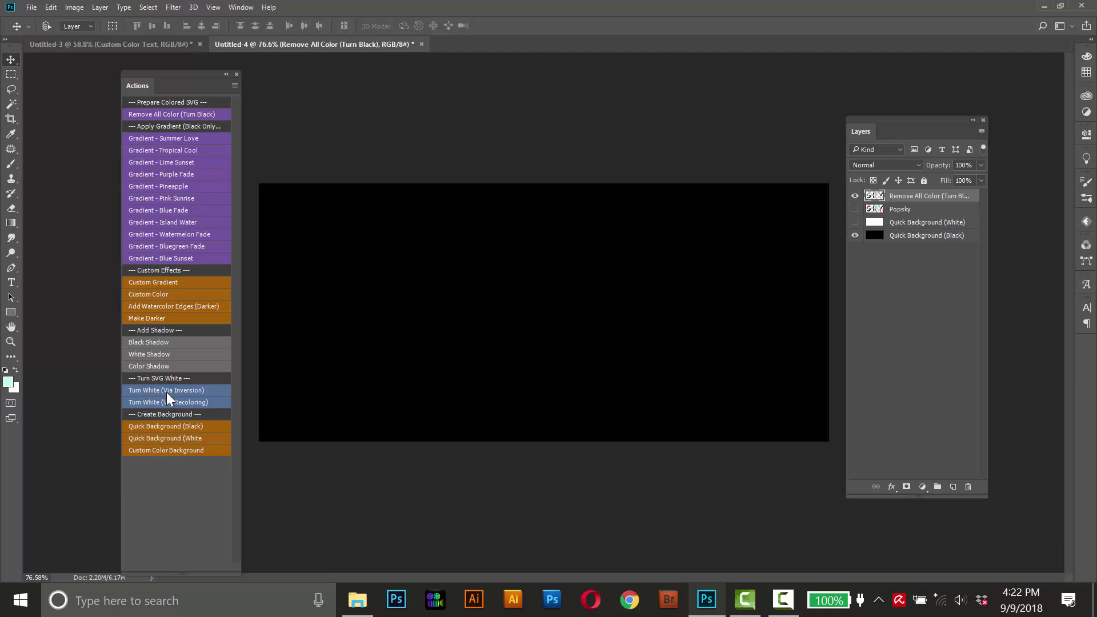
click(147, 389)
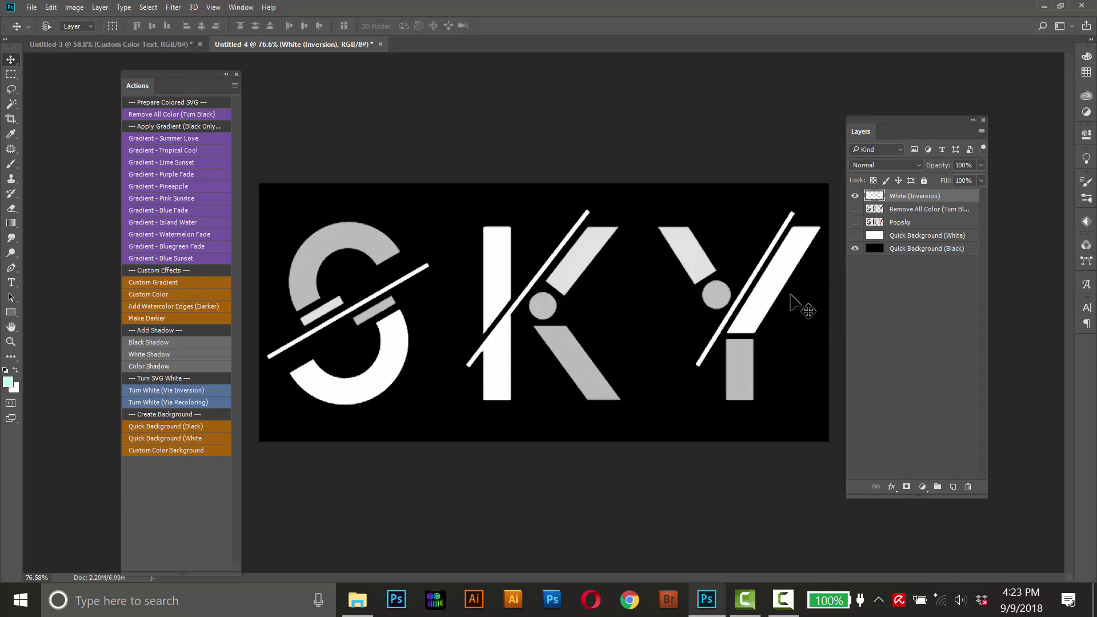
click(855, 249)
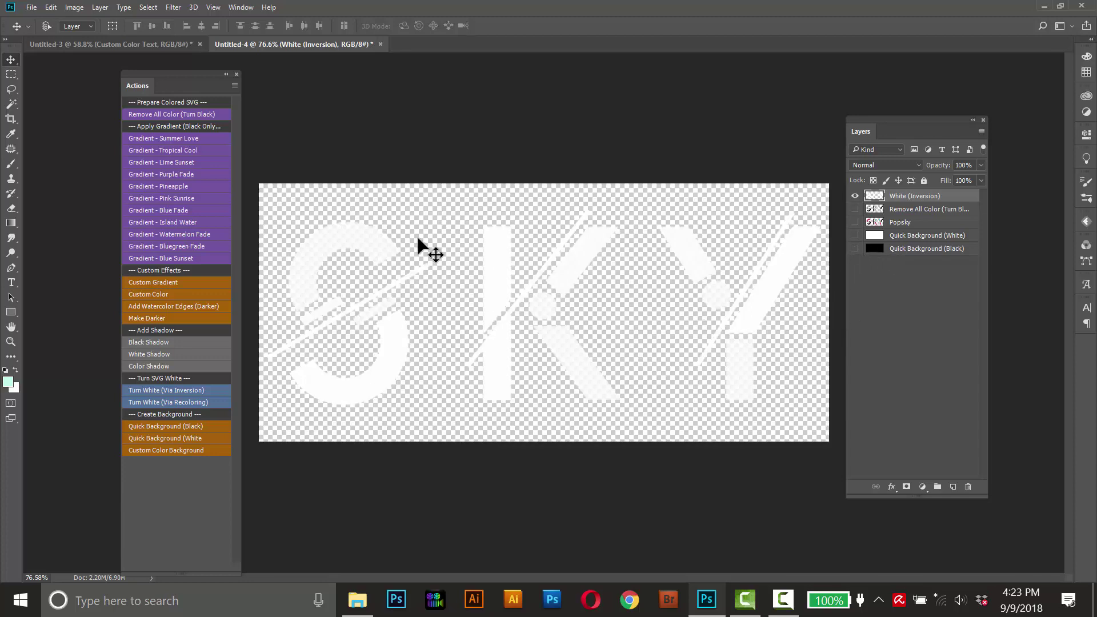